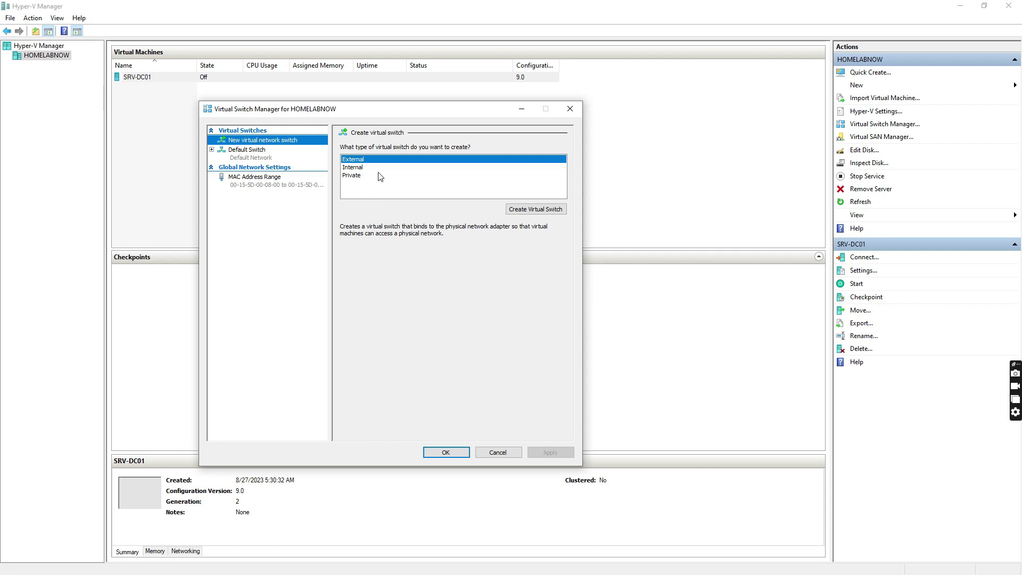
Create a private virtual switch named PRIVADO and apply it.
click(360, 177)
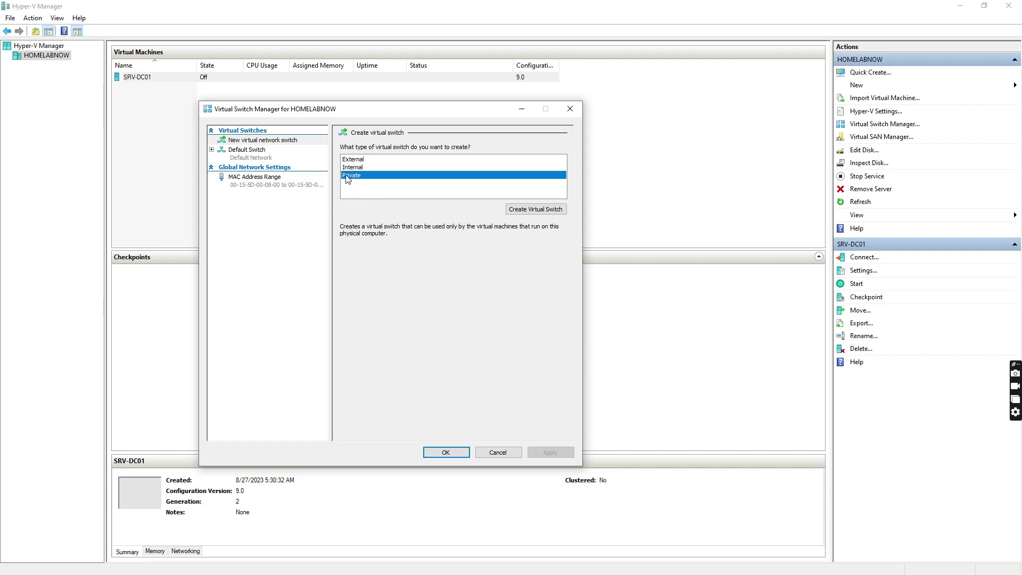
click(536, 209)
click(413, 160)
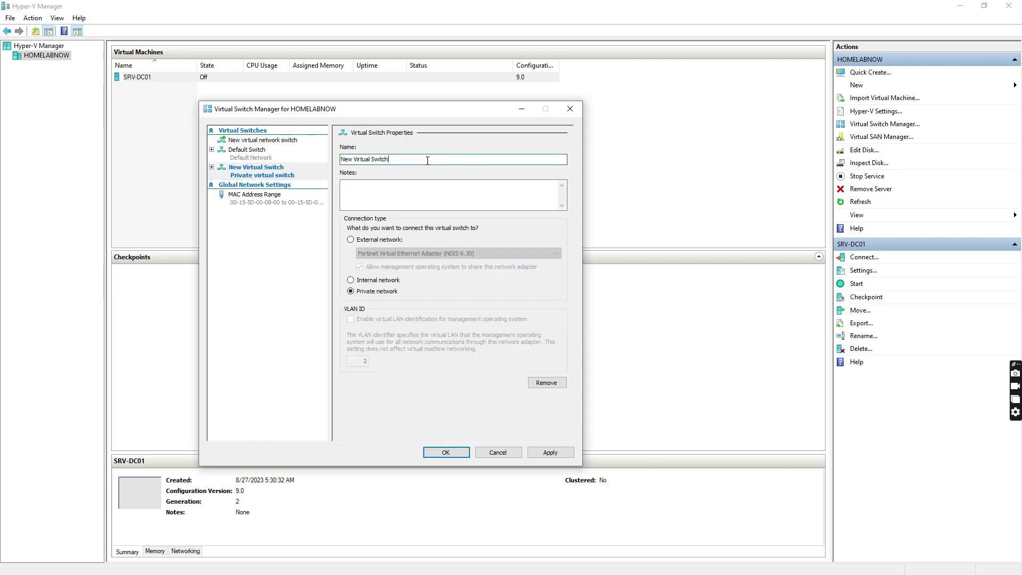
drag(412, 160, 312, 154)
text(Privri)
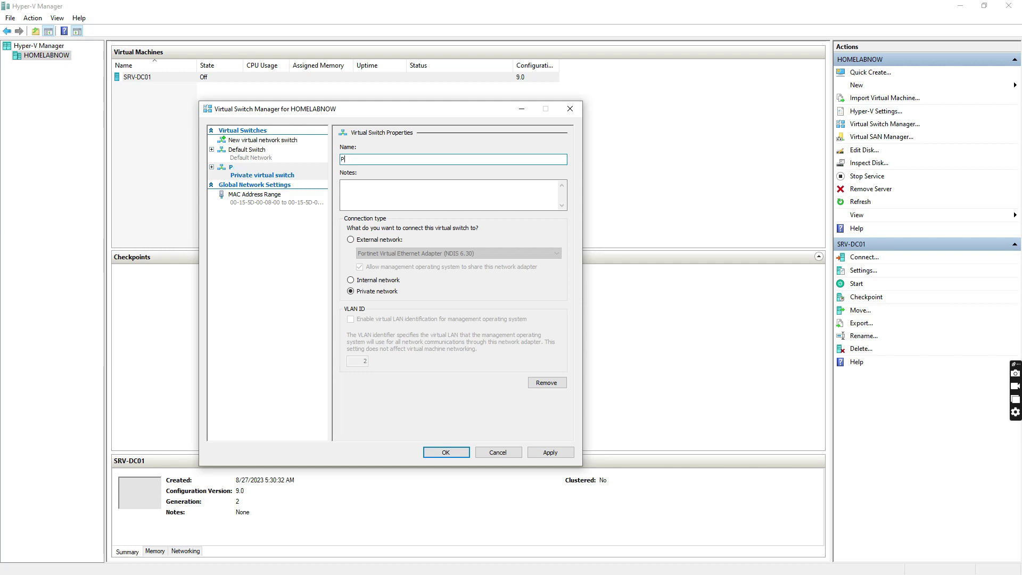
text(RIVADO)
click(551, 453)
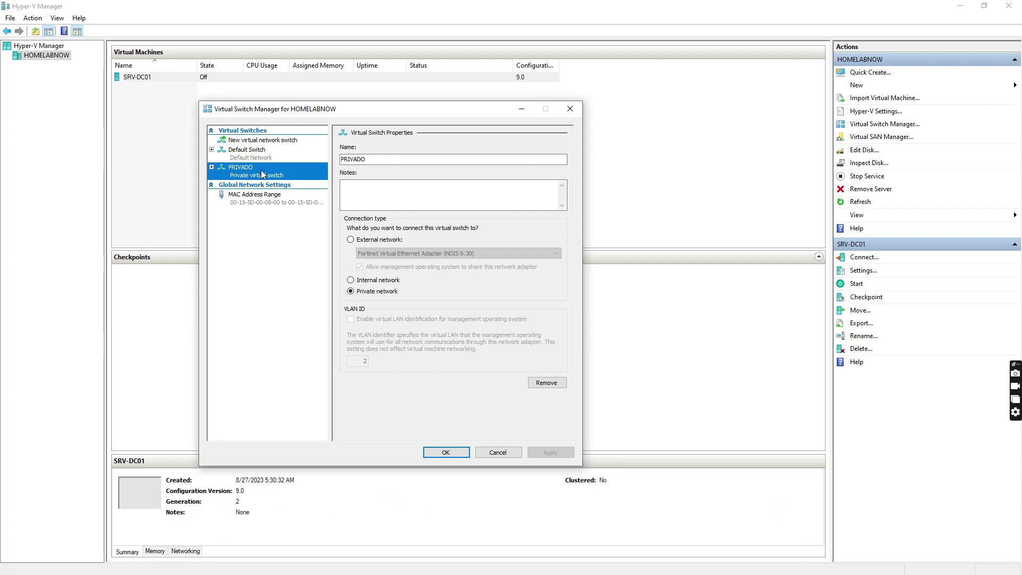
Create an internal virtual switch named INTERNO and save it, closing the Virtual Switch Manager.
click(271, 142)
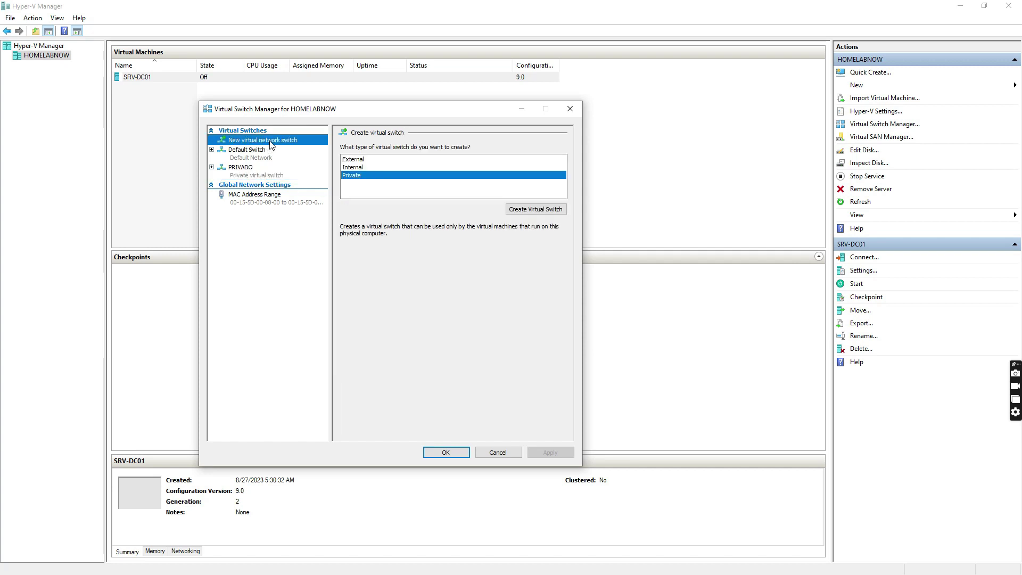
click(350, 167)
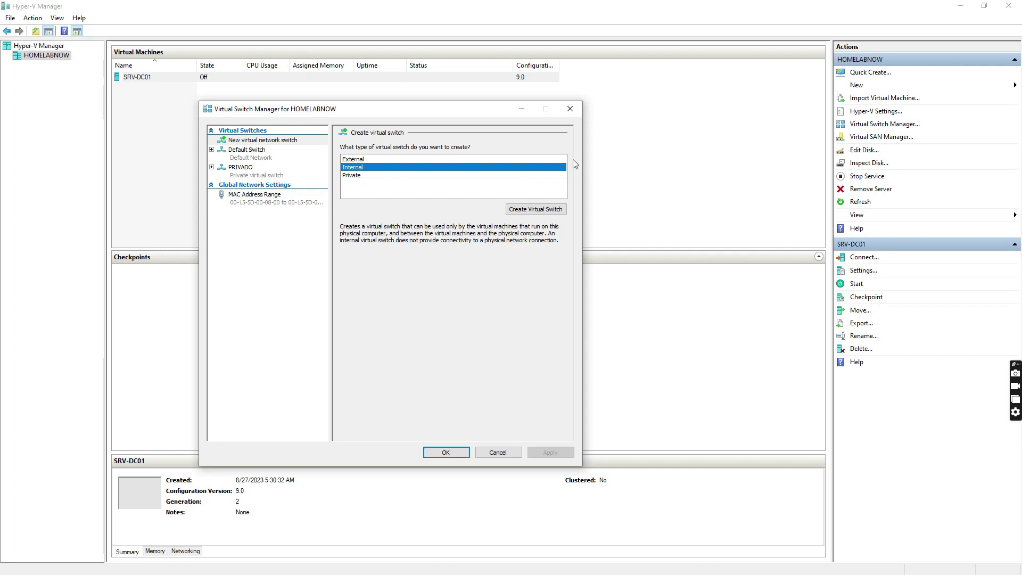
click(554, 210)
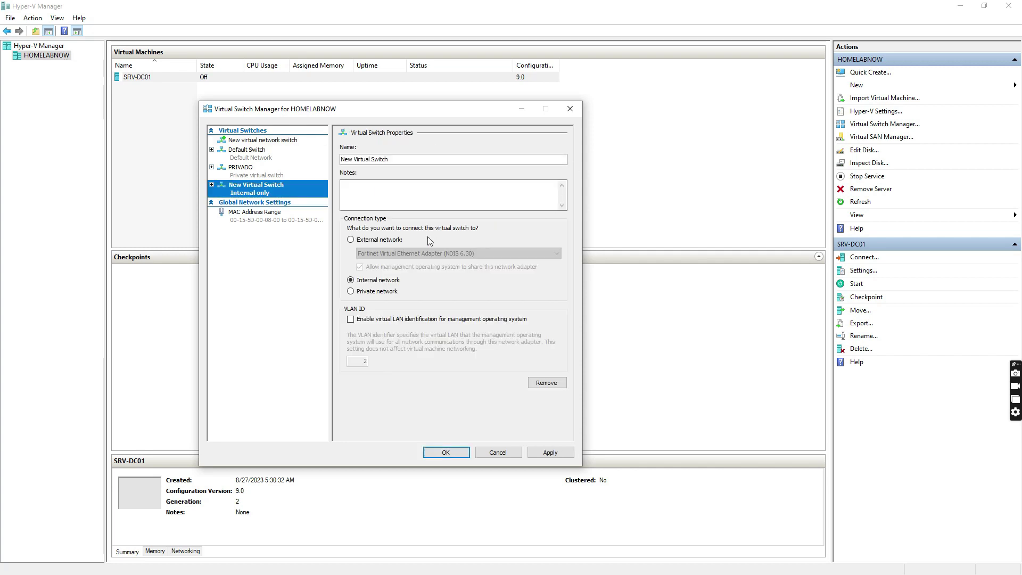
click(419, 159)
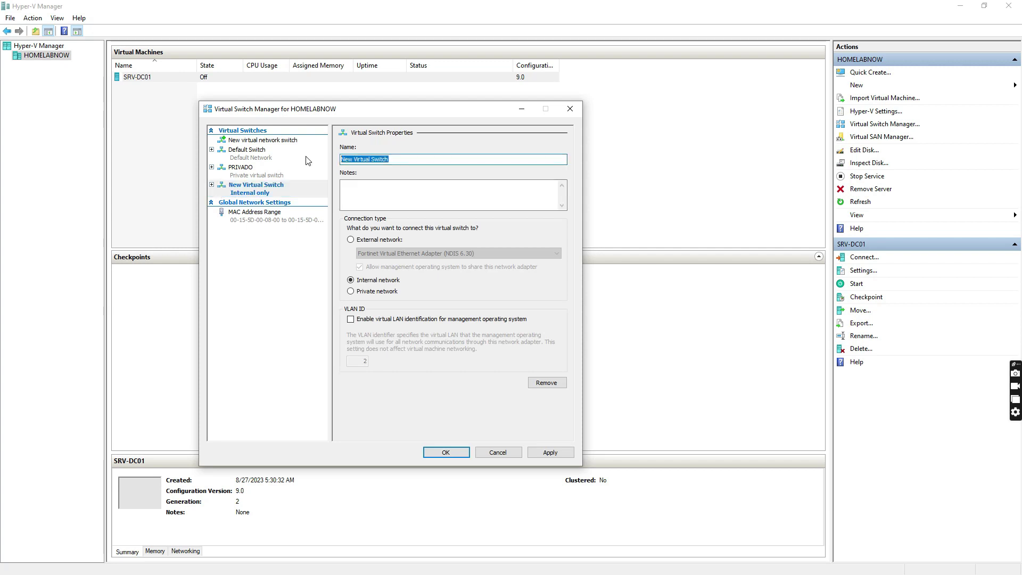
text(INTERNO)
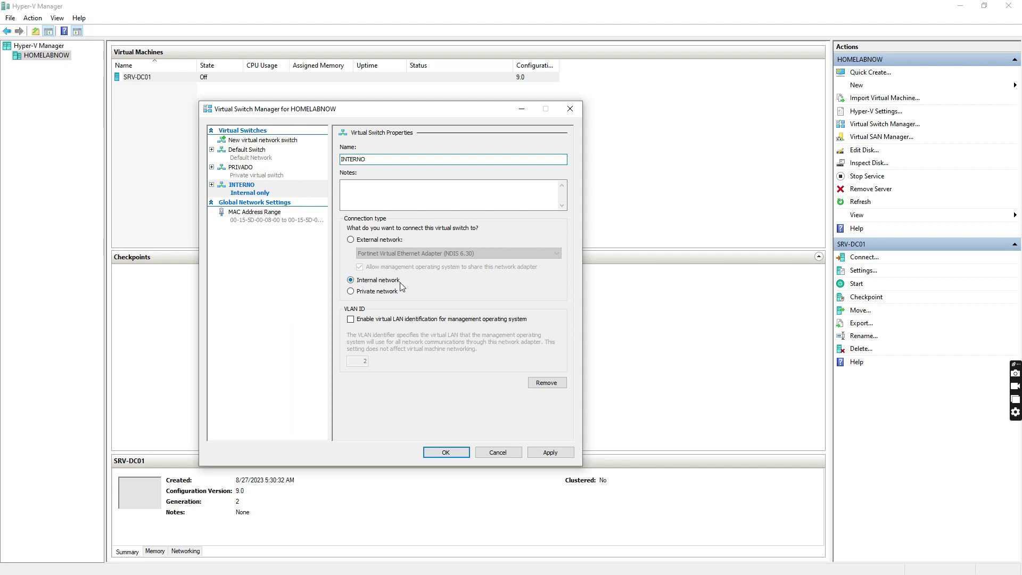
click(452, 451)
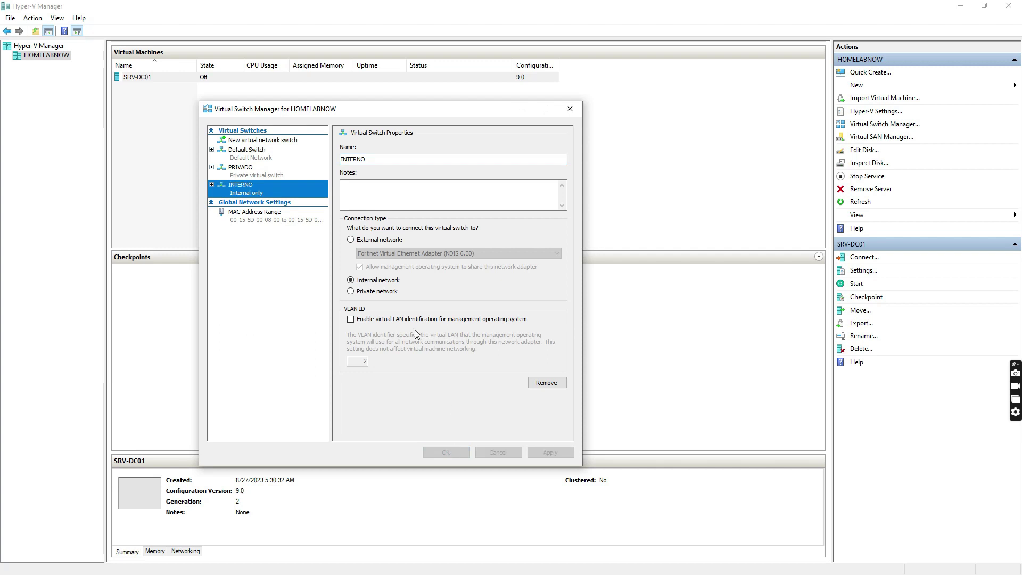
click(415, 137)
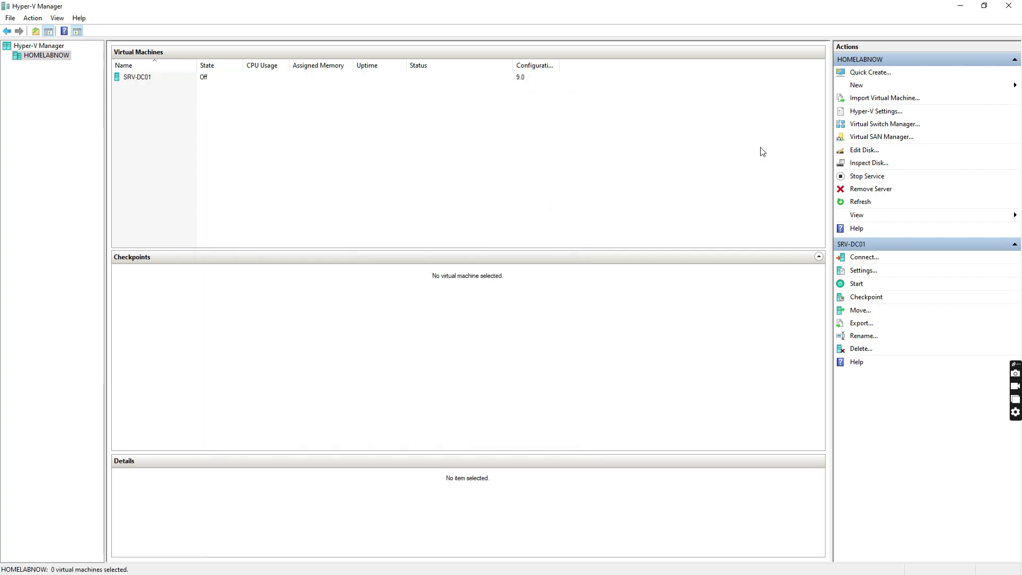
Reopen the Virtual Switch Manager and add an external virtual switch named EXTERNO.
click(884, 123)
drag(563, 110, 402, 96)
click(236, 181)
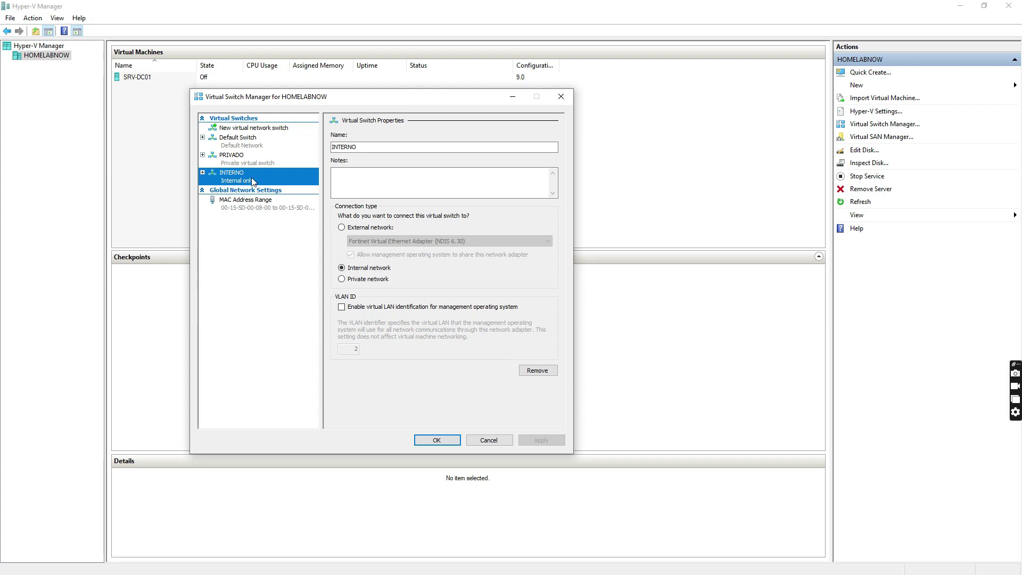
click(243, 162)
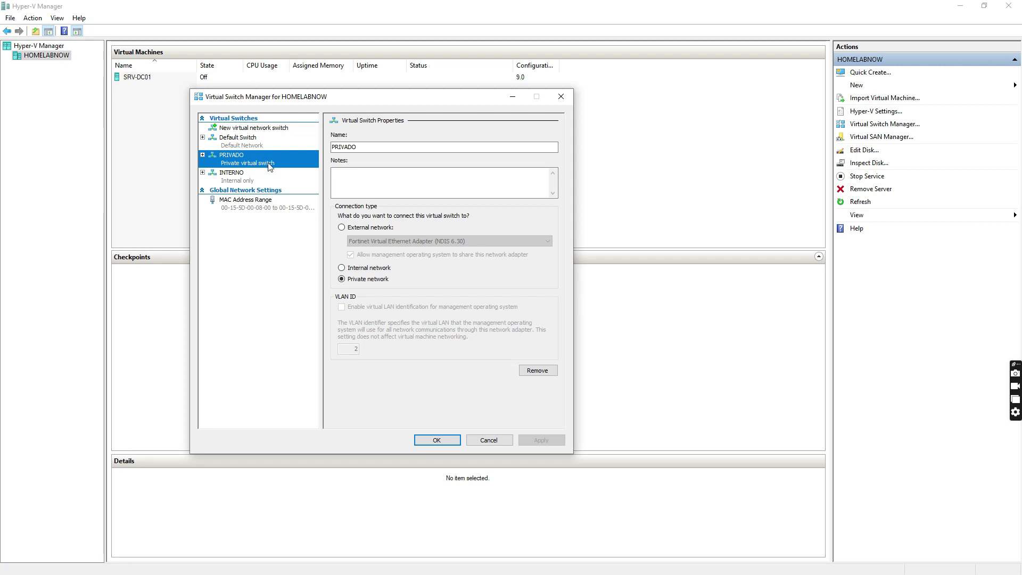
click(254, 128)
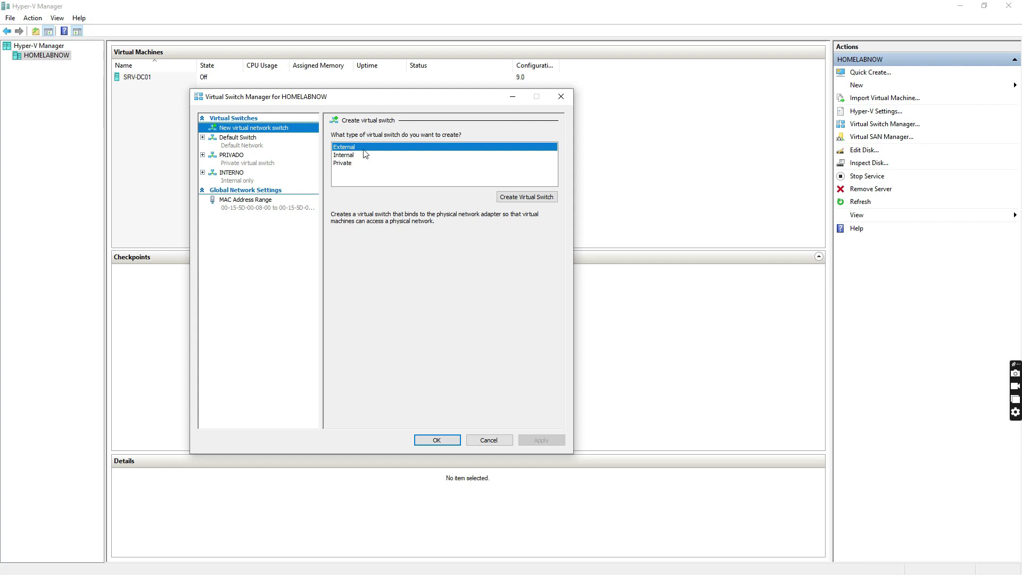
click(535, 197)
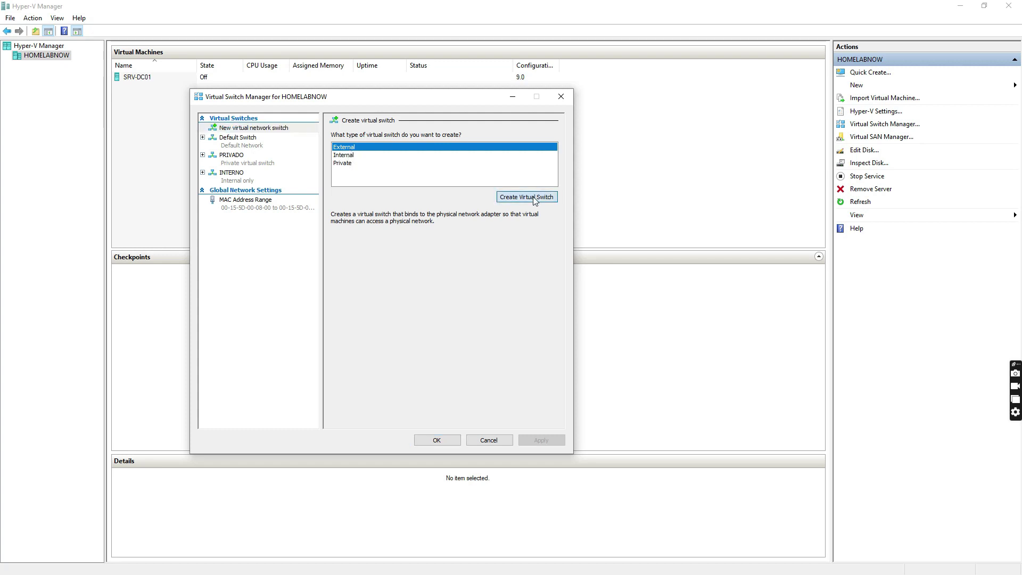
drag(404, 147, 292, 156)
text(EXTERNO)
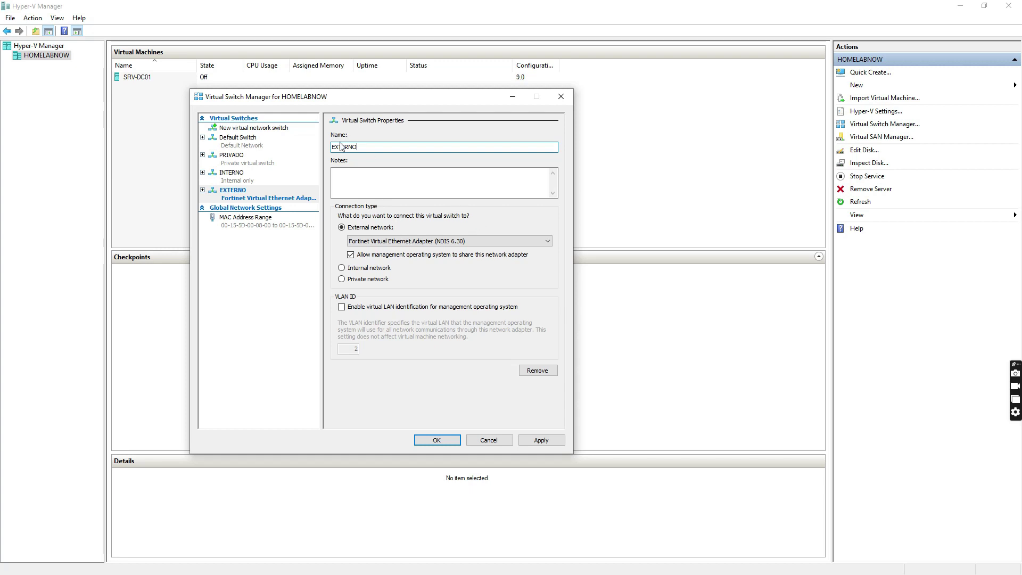
Look through the network adapters available for the EXTERNO switch's external network.
click(548, 241)
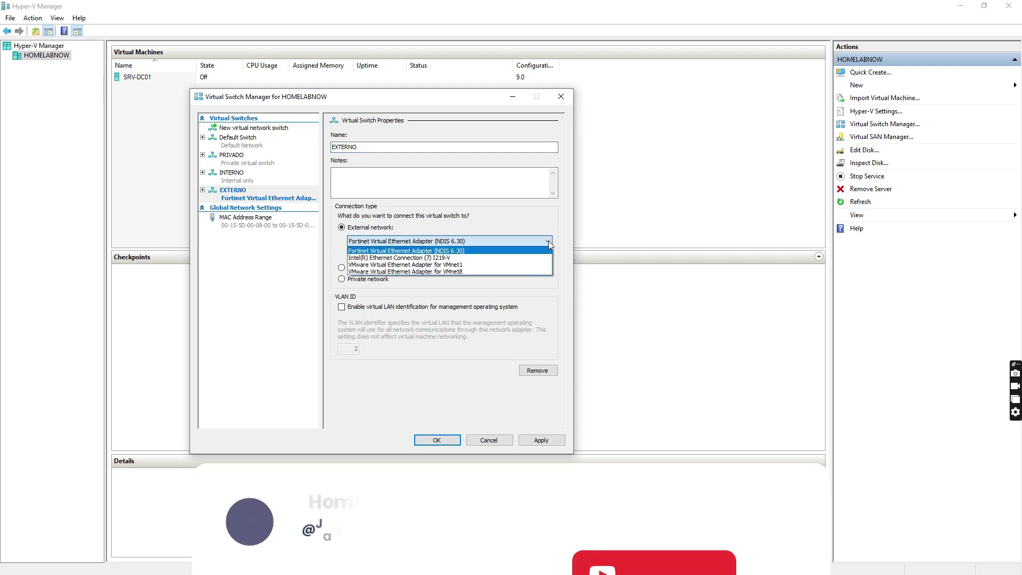
click(510, 216)
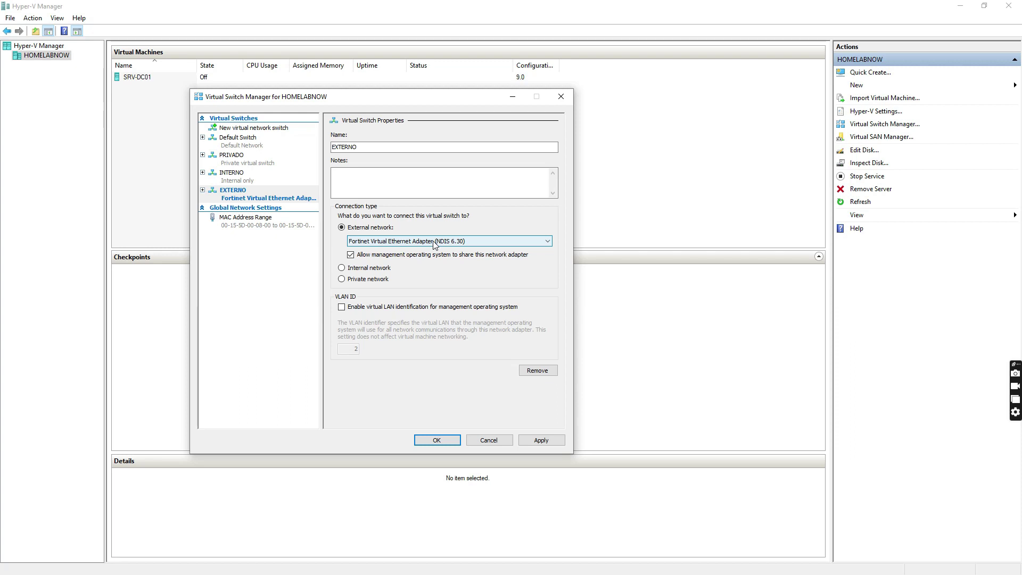
click(481, 242)
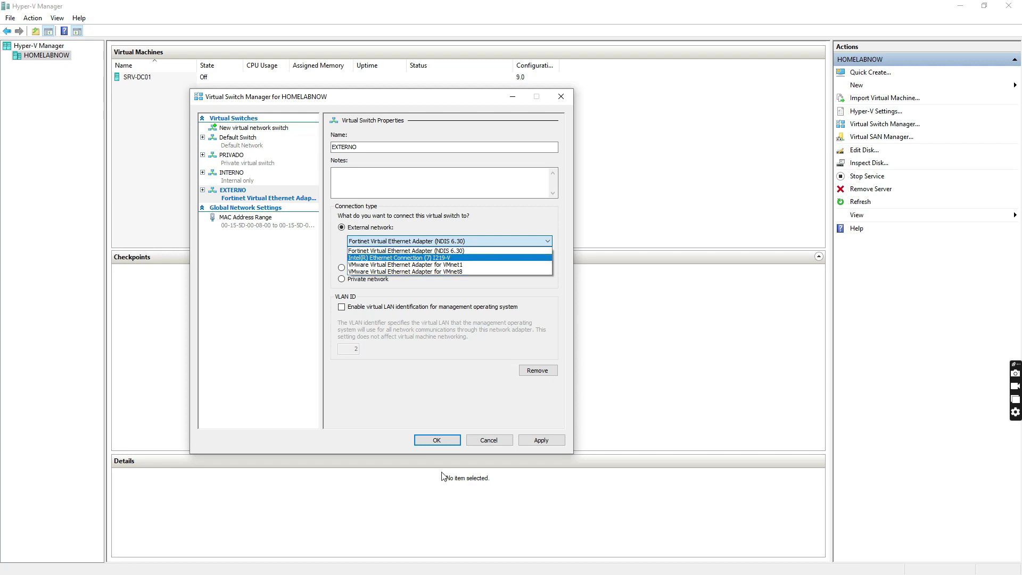
click(502, 235)
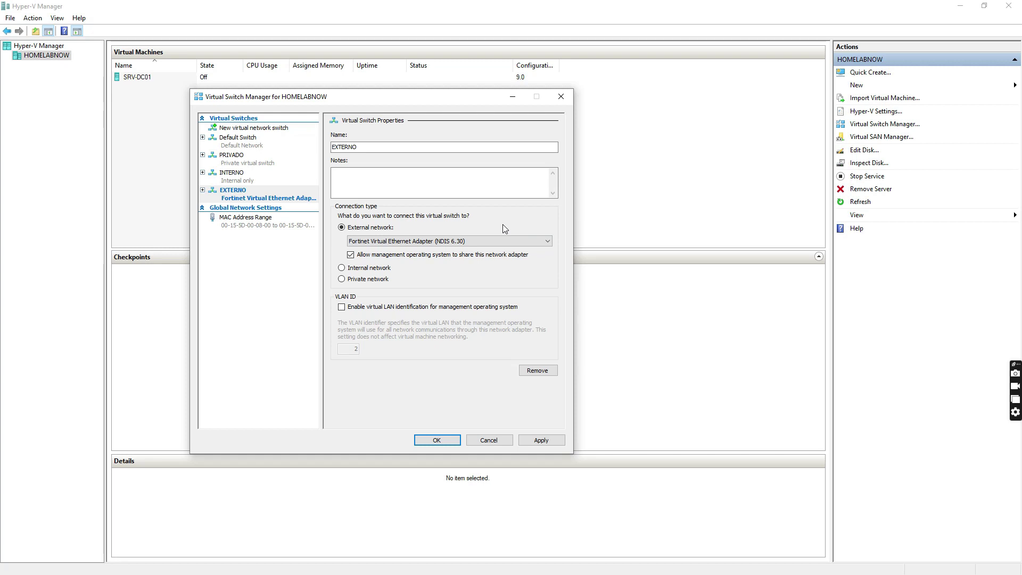
Open the Windows Network Connections (ncpa.cpl) and examine the connection details of the Ethernet adapter.
key(super+r)
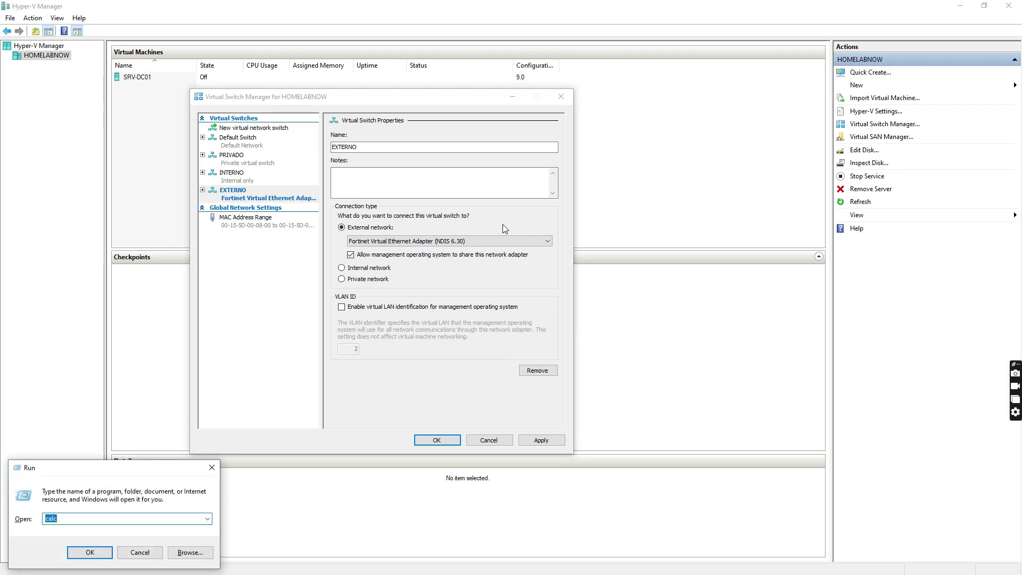
text(ncpa)
key(Down)
key(Return)
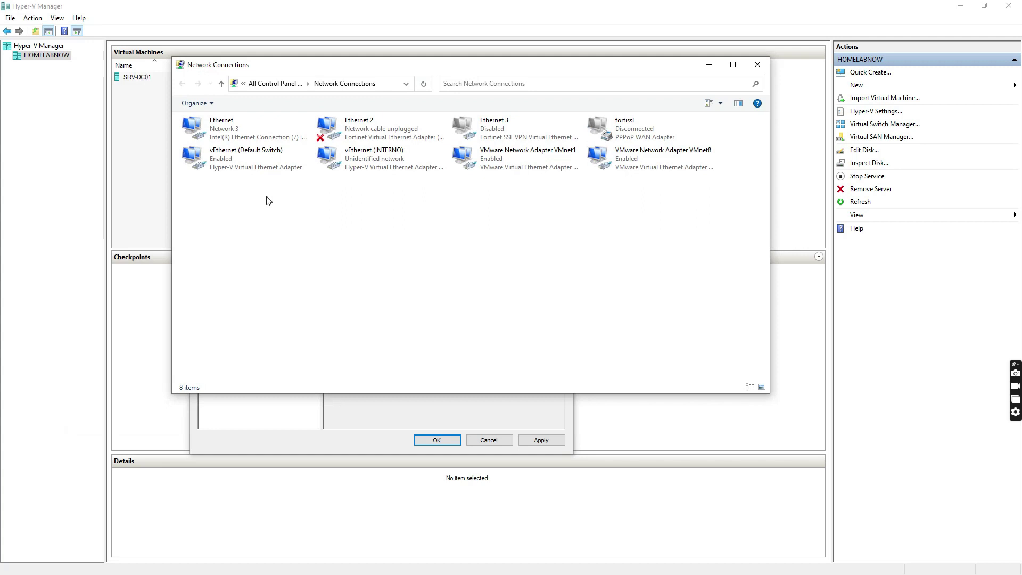
click(250, 137)
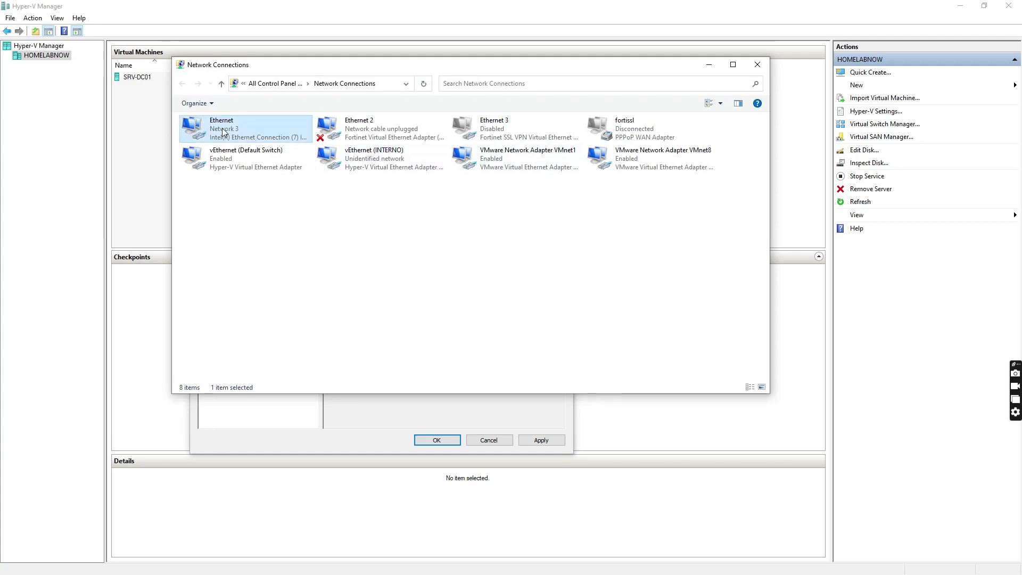
right_click(236, 132)
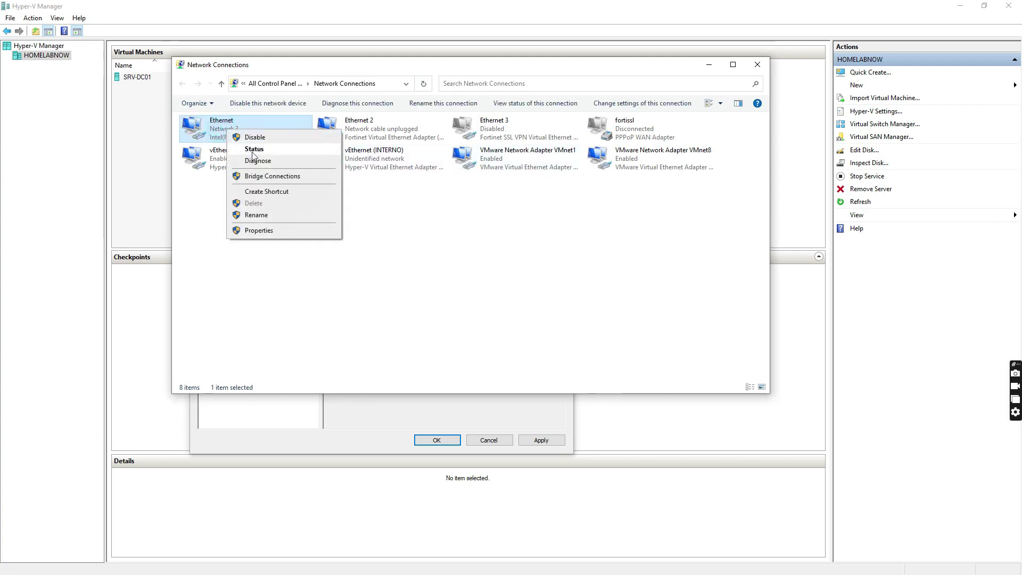
click(251, 150)
click(453, 276)
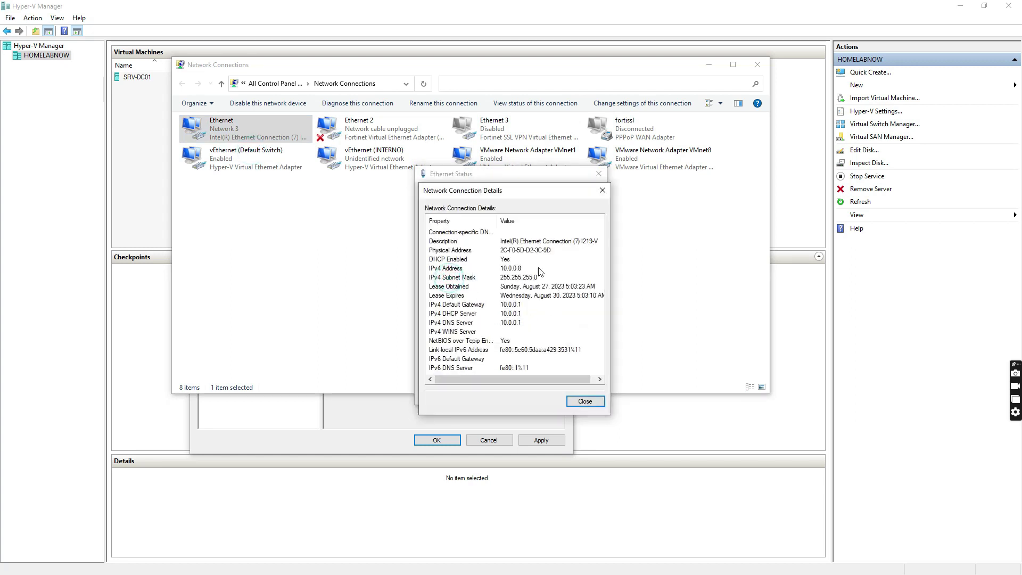
click(602, 190)
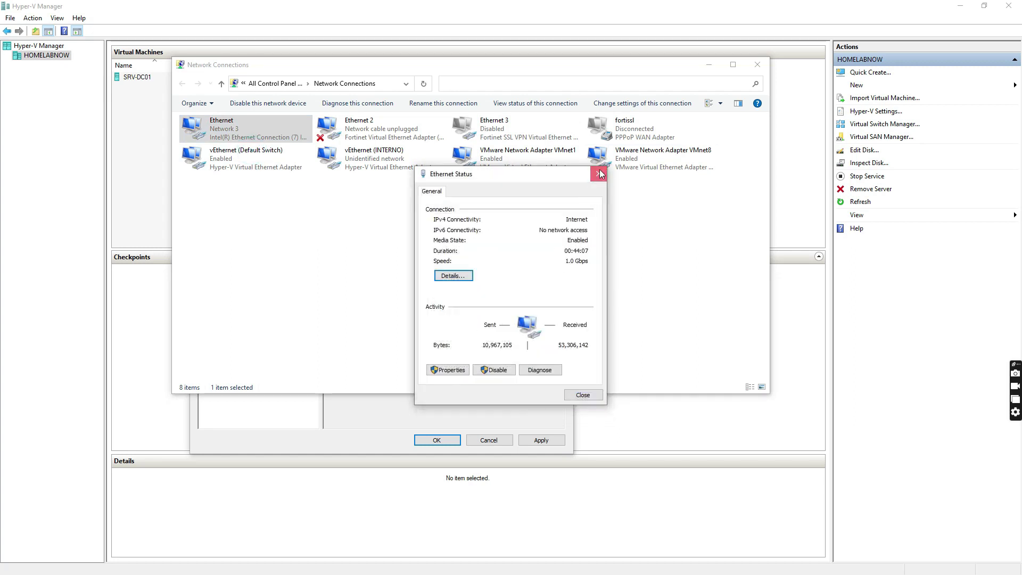
click(598, 173)
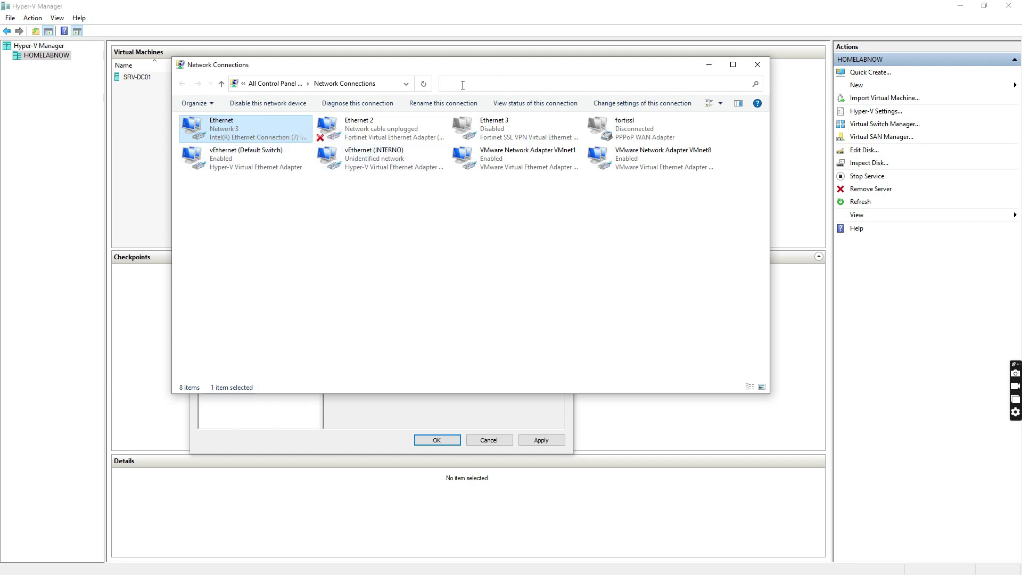
Back in Hyper-V Manager, bind the EXTERNO switch to the Intel(R) Ethernet Connection (7) I219-V adapter, then apply and accept the networking changes.
click(142, 128)
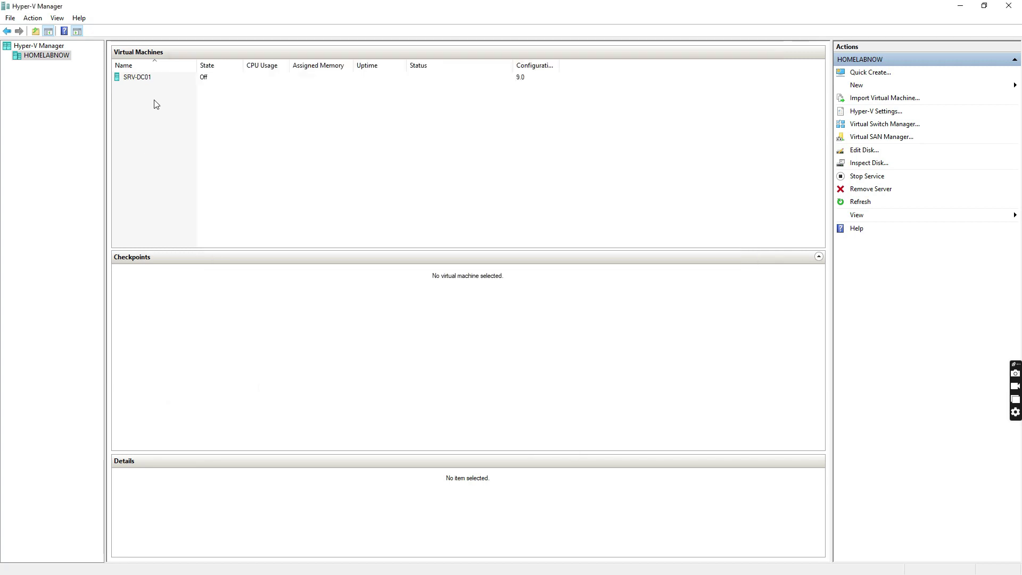
click(890, 126)
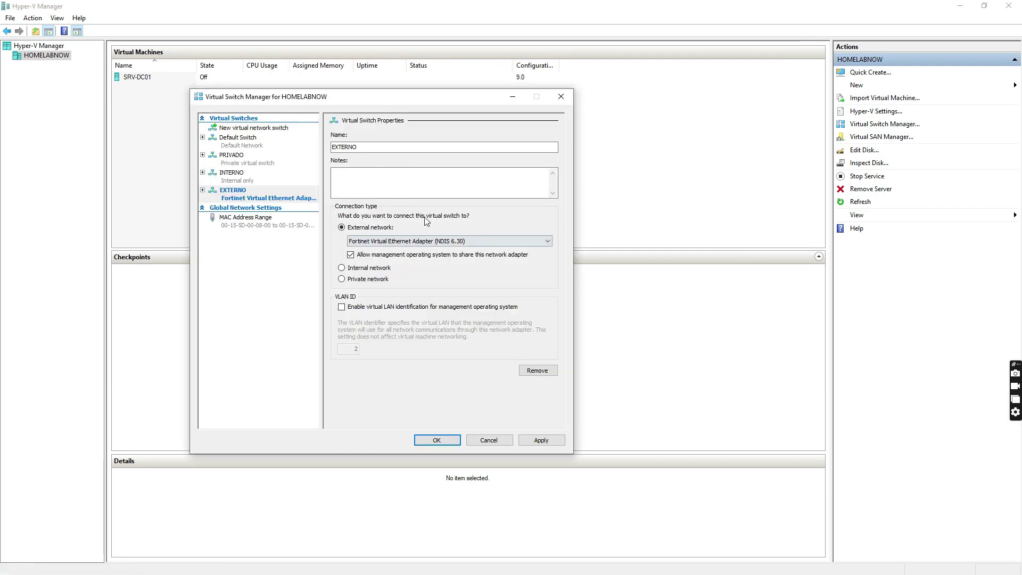
click(458, 242)
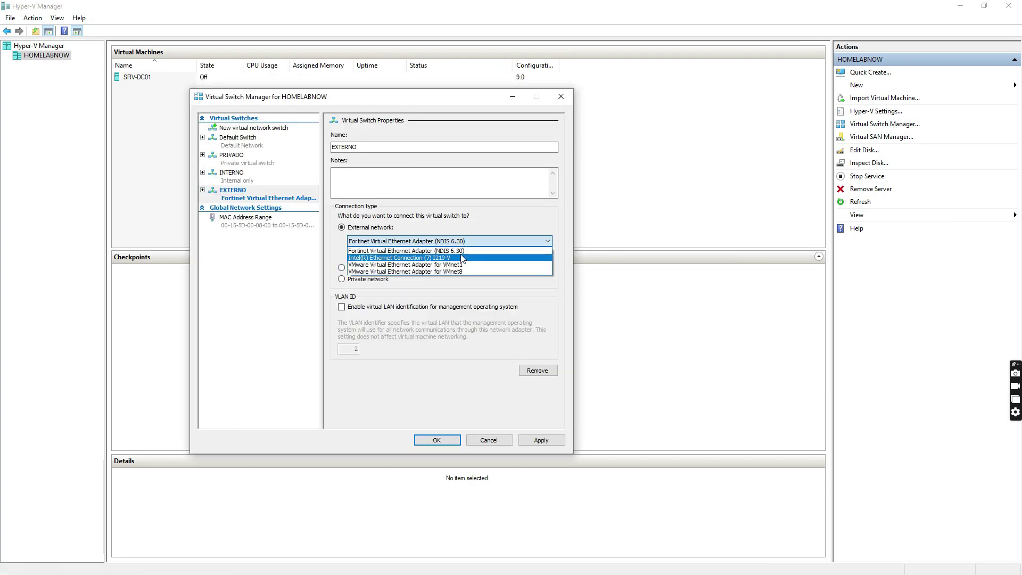
click(429, 259)
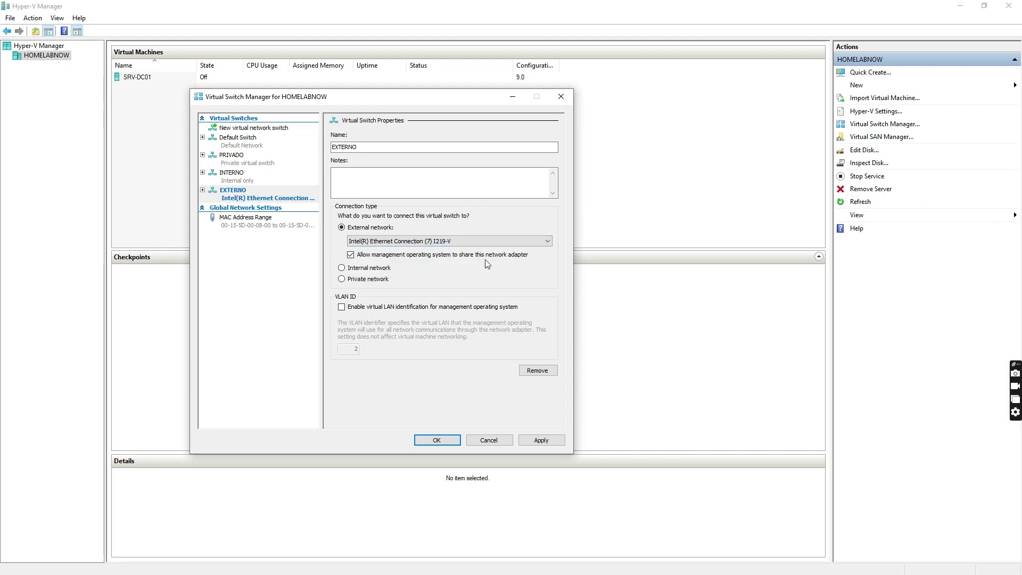
click(541, 440)
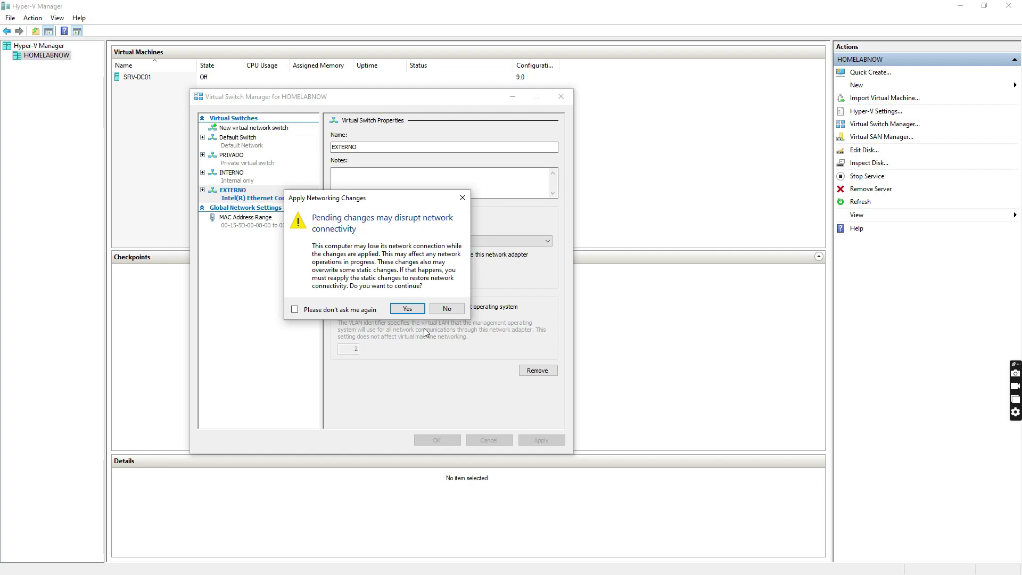
click(409, 309)
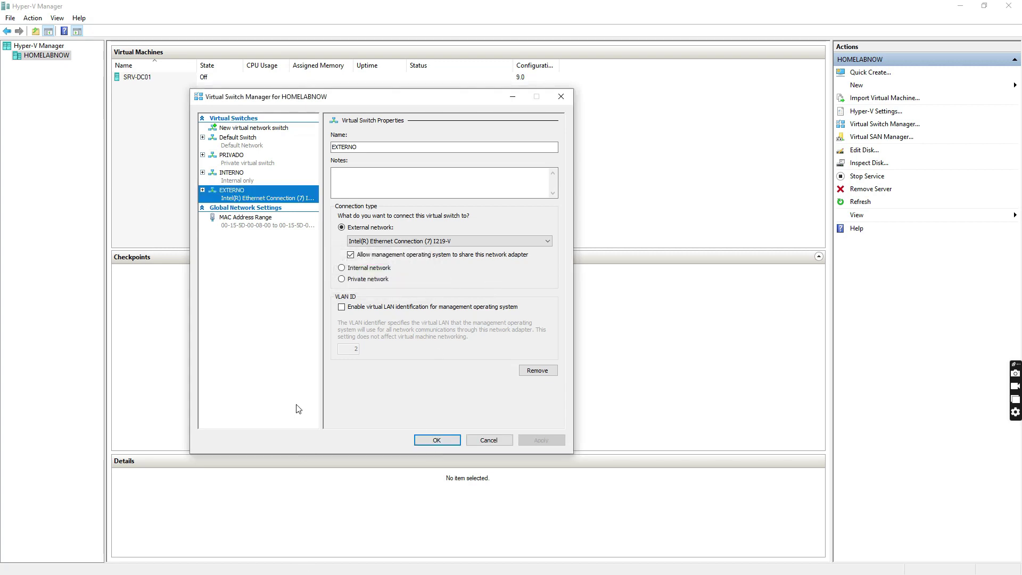
key(Return)
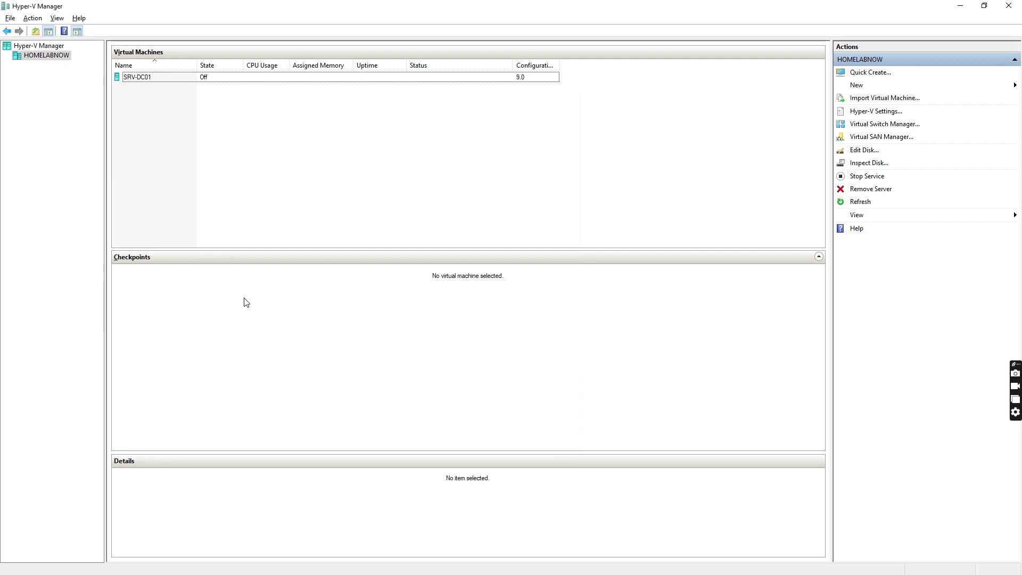
Switch to Network Connections and check the vEthernet (EXTERNO) and vEthernet (INTERNO) adapters.
key(alt+Tab)
click(550, 217)
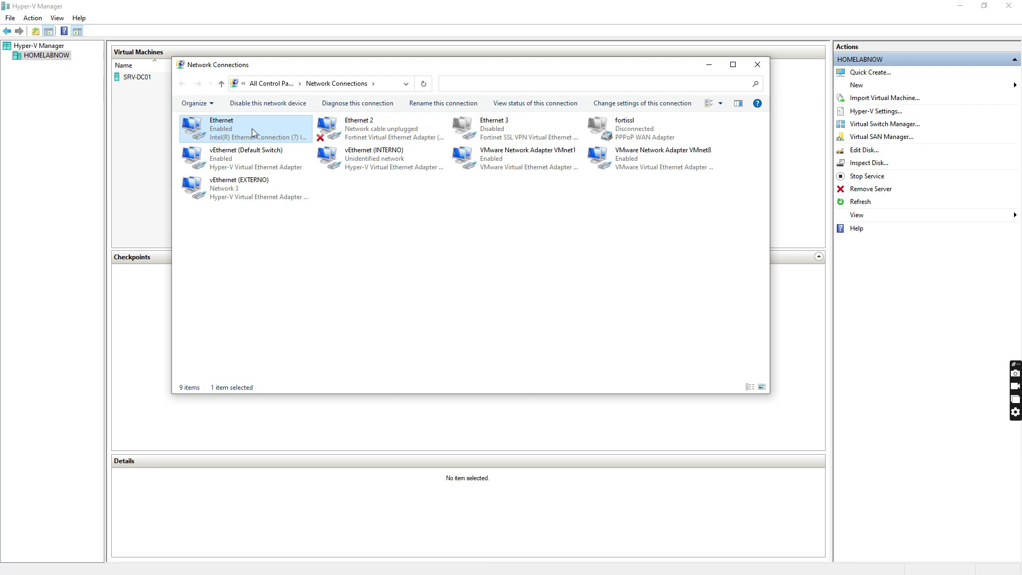
click(243, 189)
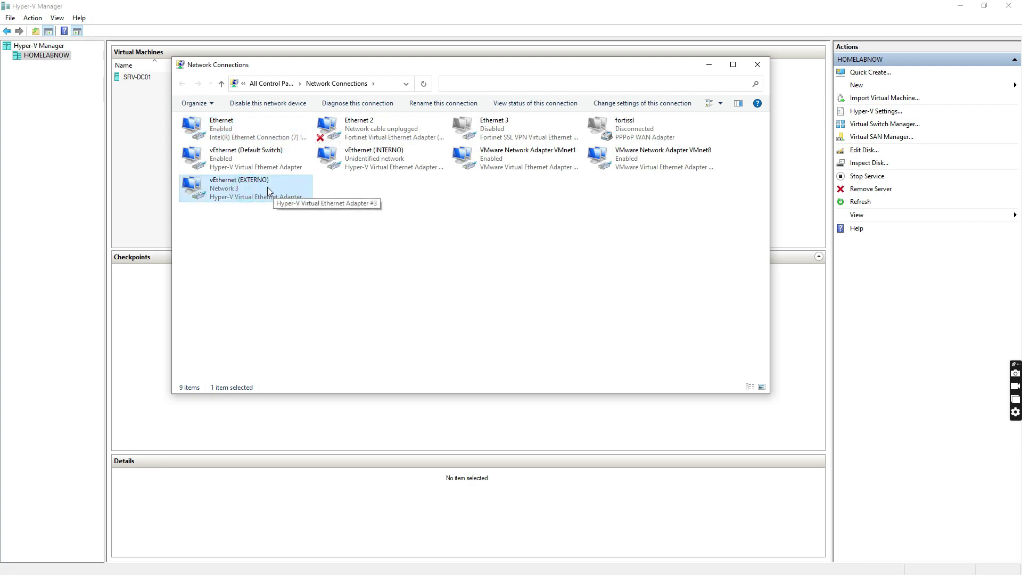
click(383, 154)
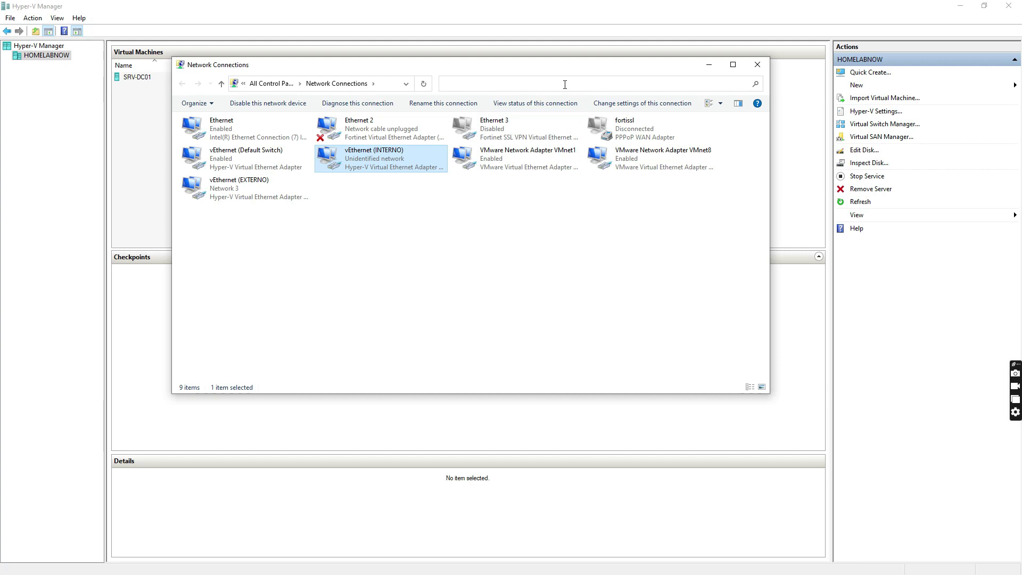
drag(540, 66, 390, 73)
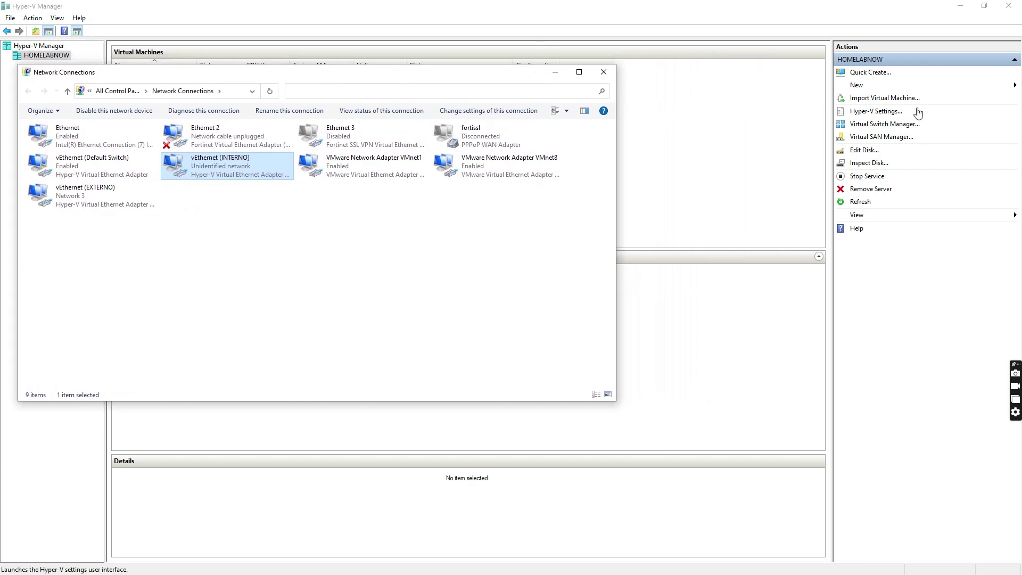
Reopen the Virtual Switch Manager in Hyper-V Manager and review the properties of the PRIVADO switch.
click(883, 126)
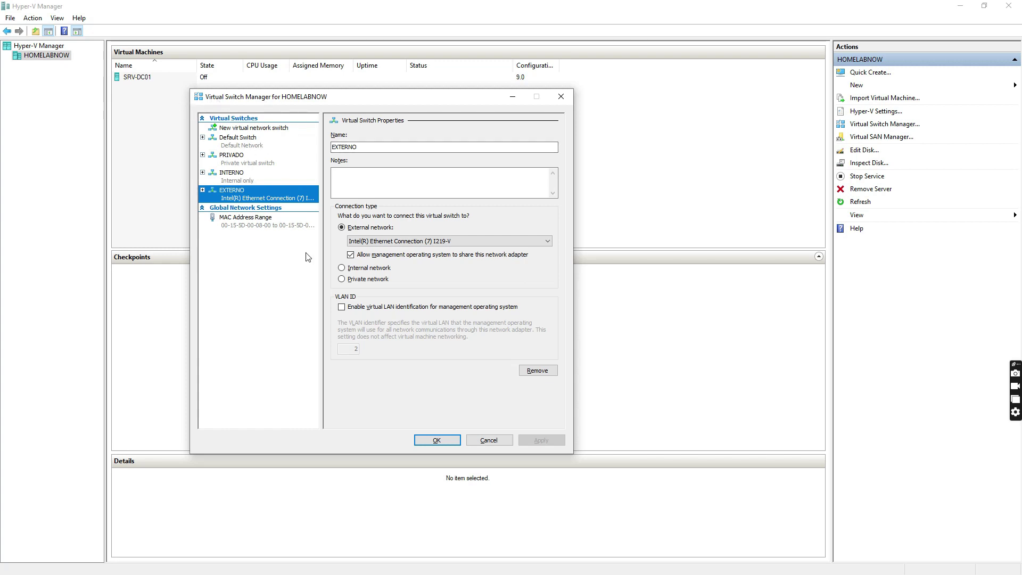
click(249, 162)
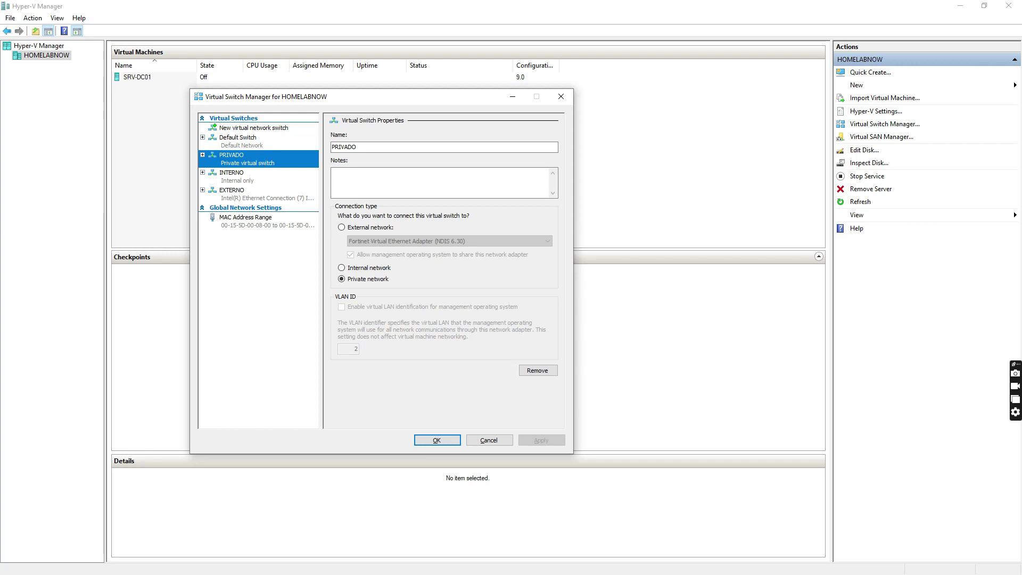
key(alt+Tab)
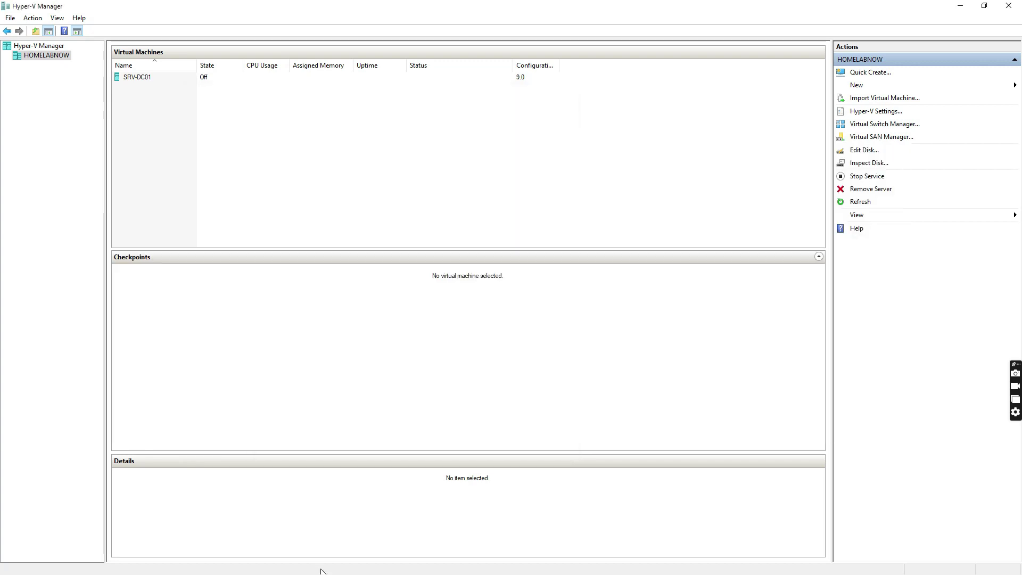
Return to Network Connections and compare the vEthernet adapters of the Default Switch, INTERNO and EXTERNO.
key(alt+Tab)
click(537, 248)
drag(270, 74, 378, 118)
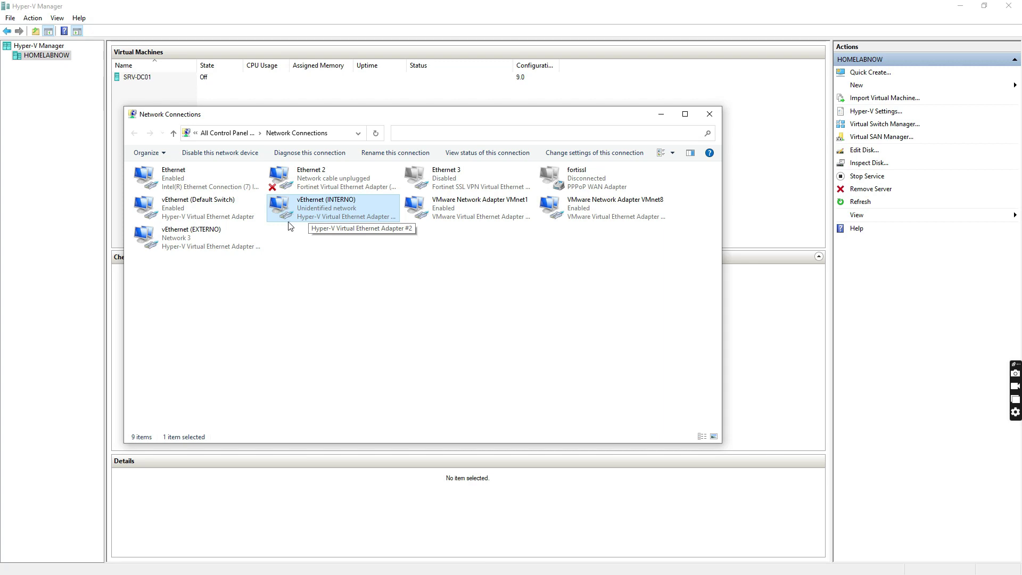
click(208, 205)
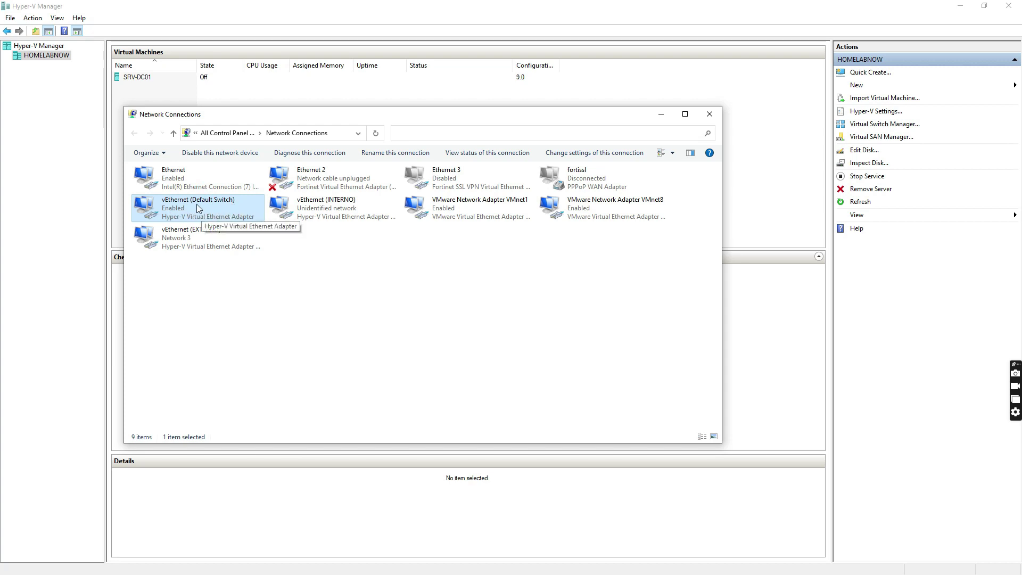
click(340, 208)
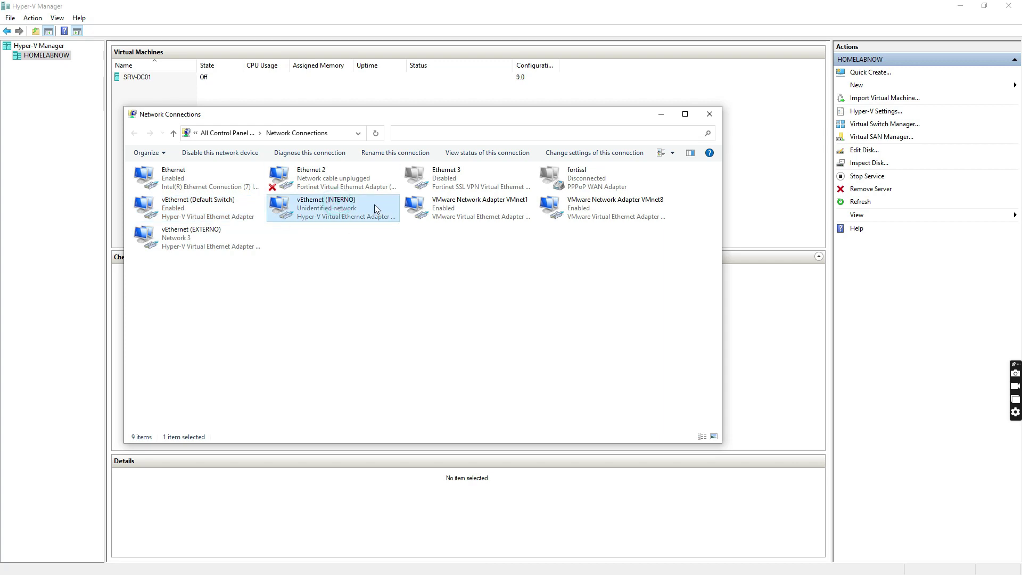
click(197, 238)
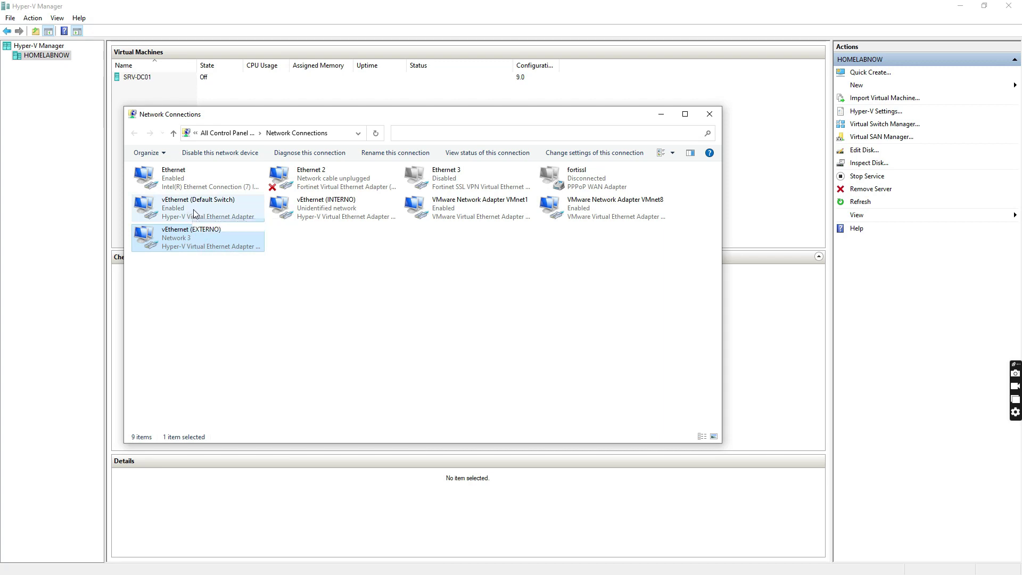
click(193, 212)
click(314, 205)
click(235, 203)
click(311, 215)
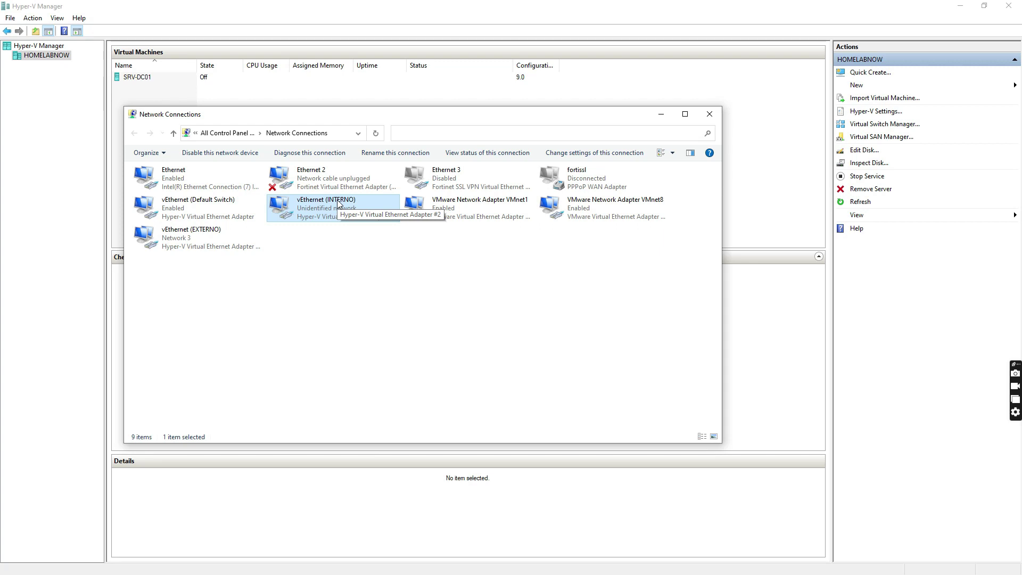
click(190, 241)
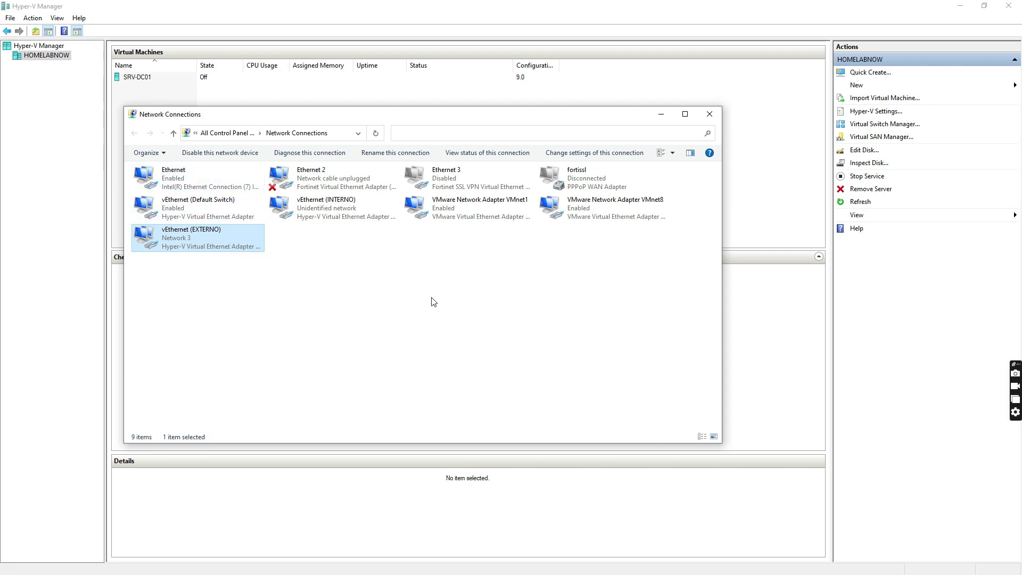
Back in Hyper-V Manager, start the SRV-DC01 virtual machine and connect to its console.
click(61, 147)
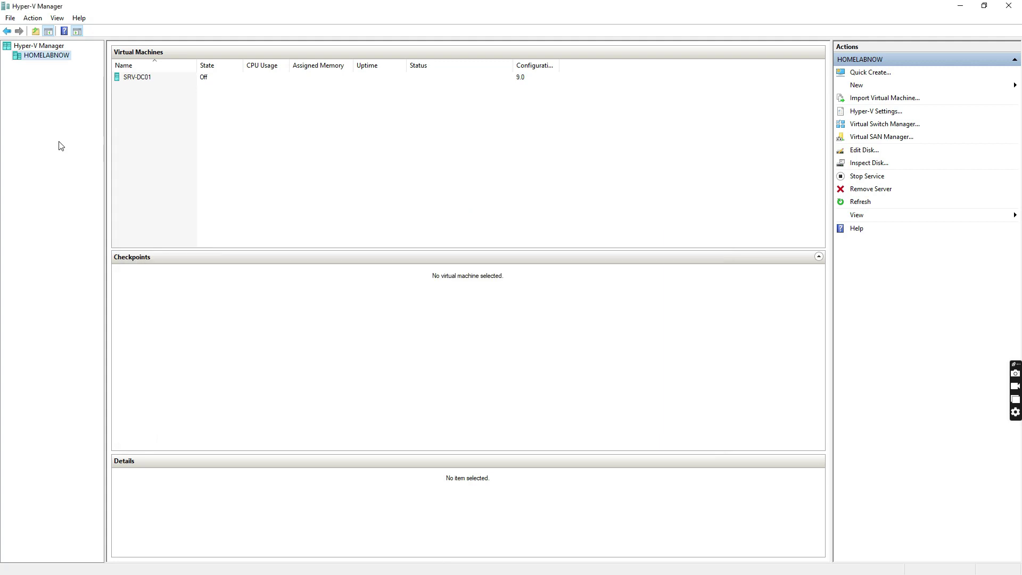
right_click(153, 76)
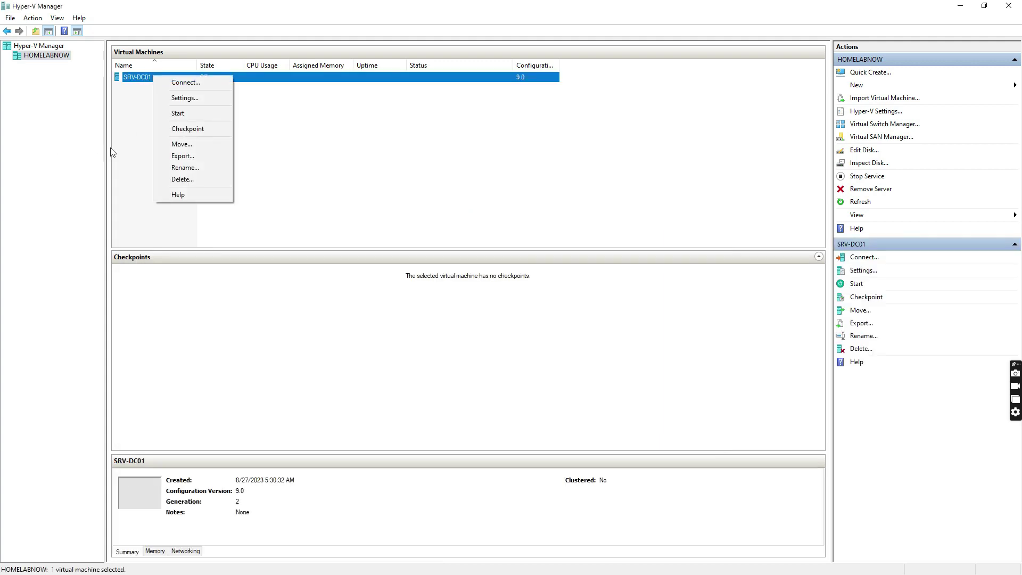
click(206, 114)
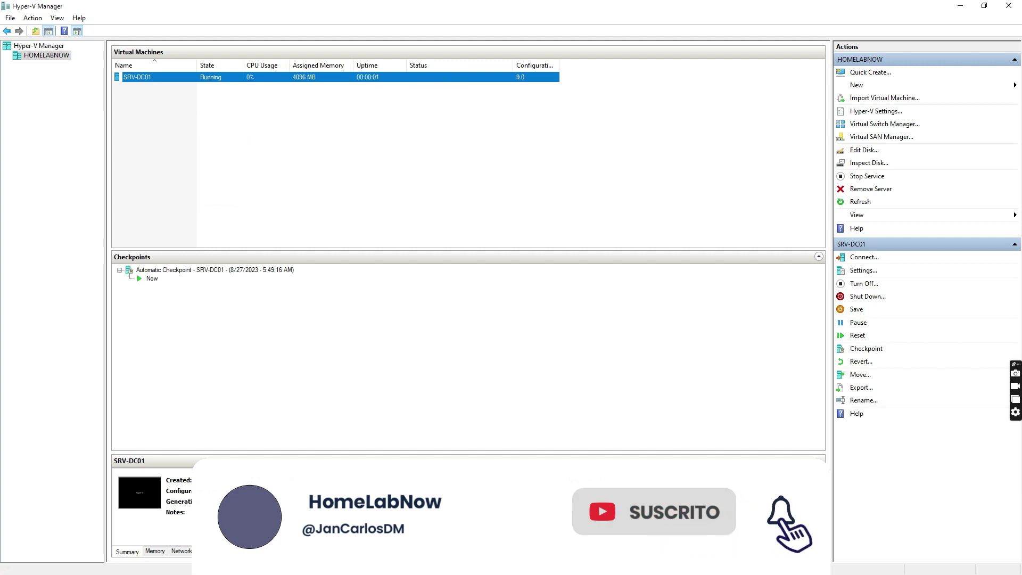
right_click(154, 77)
click(175, 80)
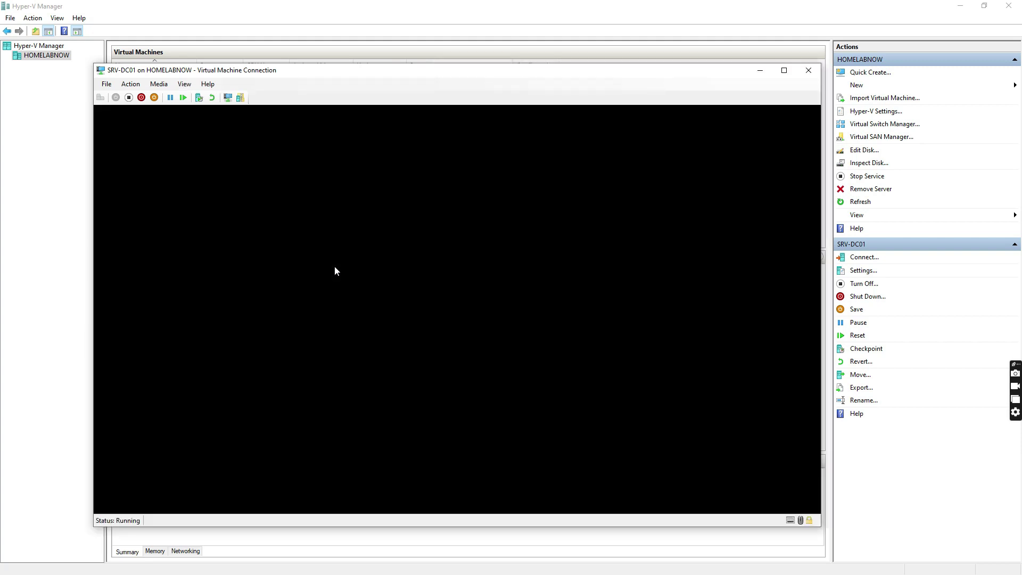
drag(376, 73, 337, 67)
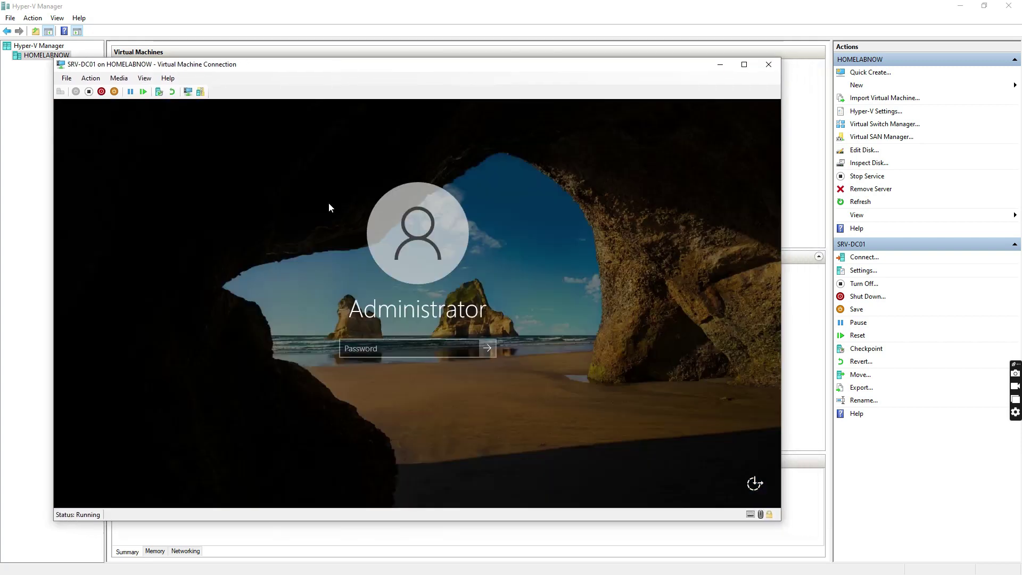
Sign in to SRV-DC01 as Administrator with the account password and show the Local Server properties in Server Manager.
click(409, 358)
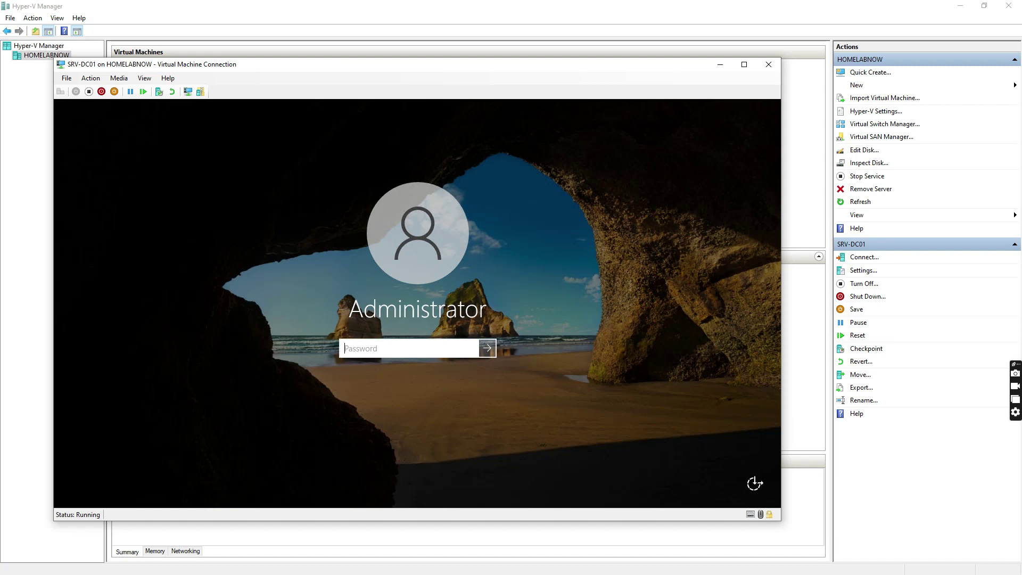
text(••)
key(BackSpace)
text(•)
key(Return)
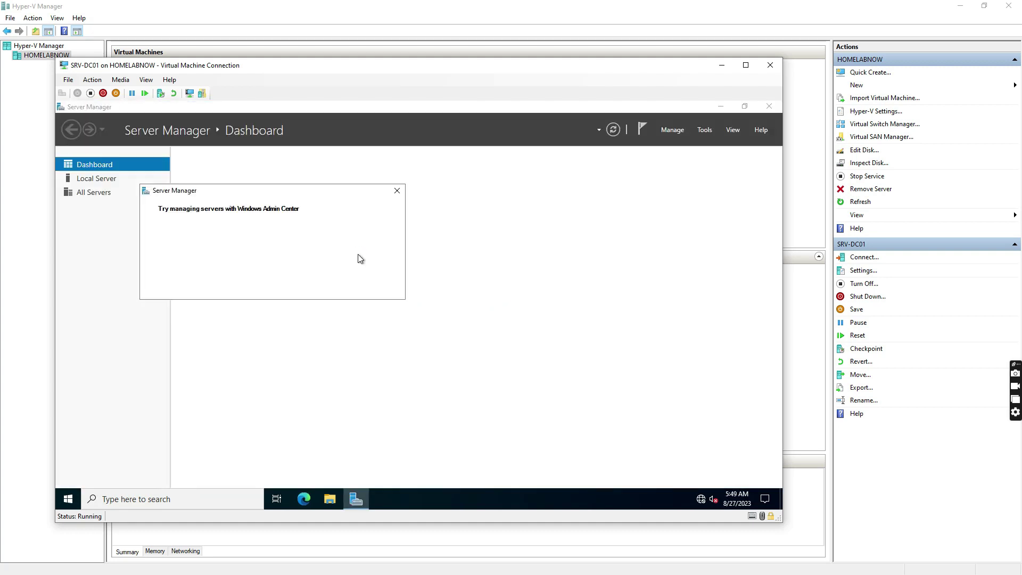
click(397, 190)
click(88, 178)
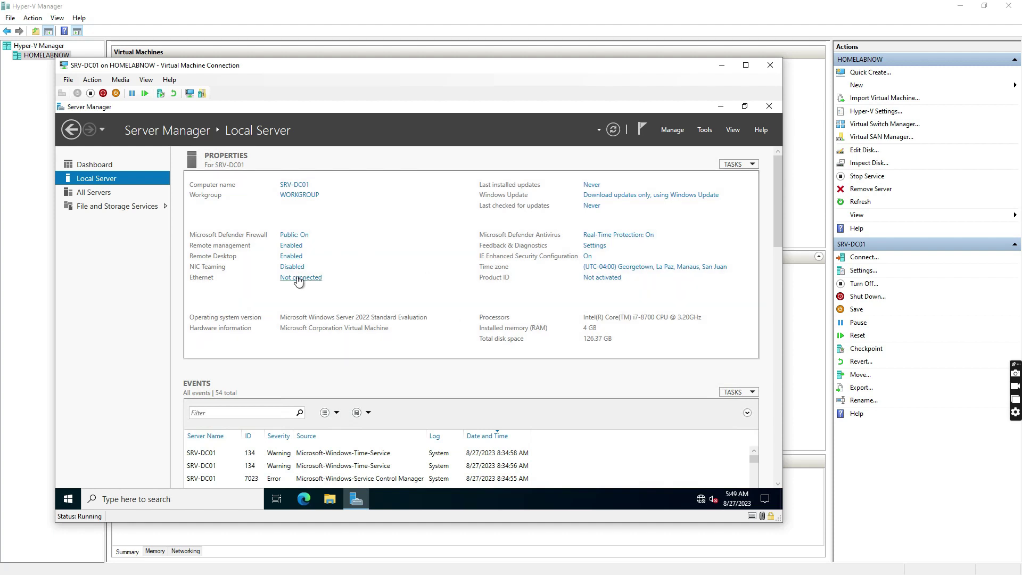
Assign a virtual switch to the network adapter in the SRV-DC01 settings and refresh the Local Server properties.
click(67, 81)
click(90, 91)
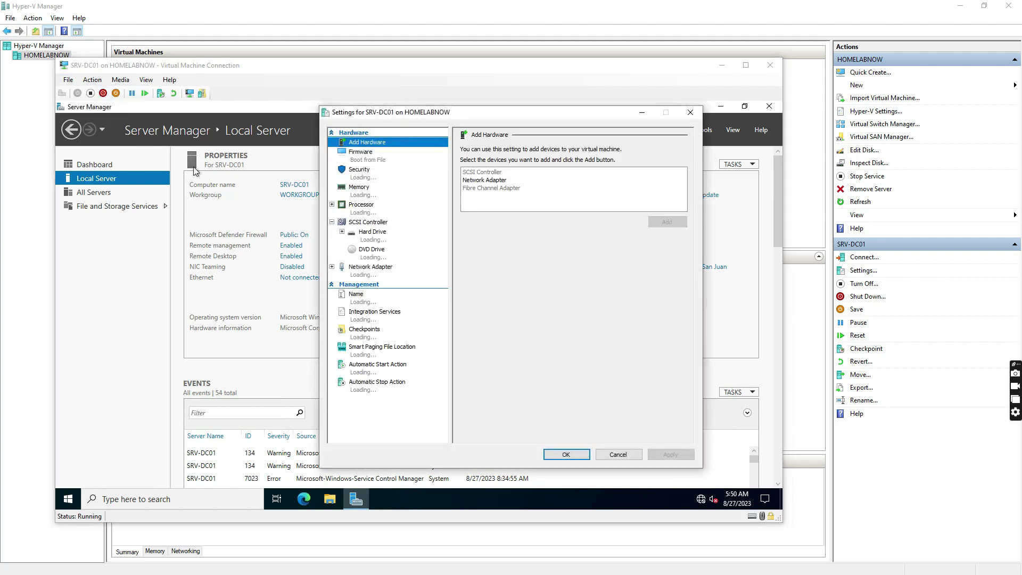
click(369, 276)
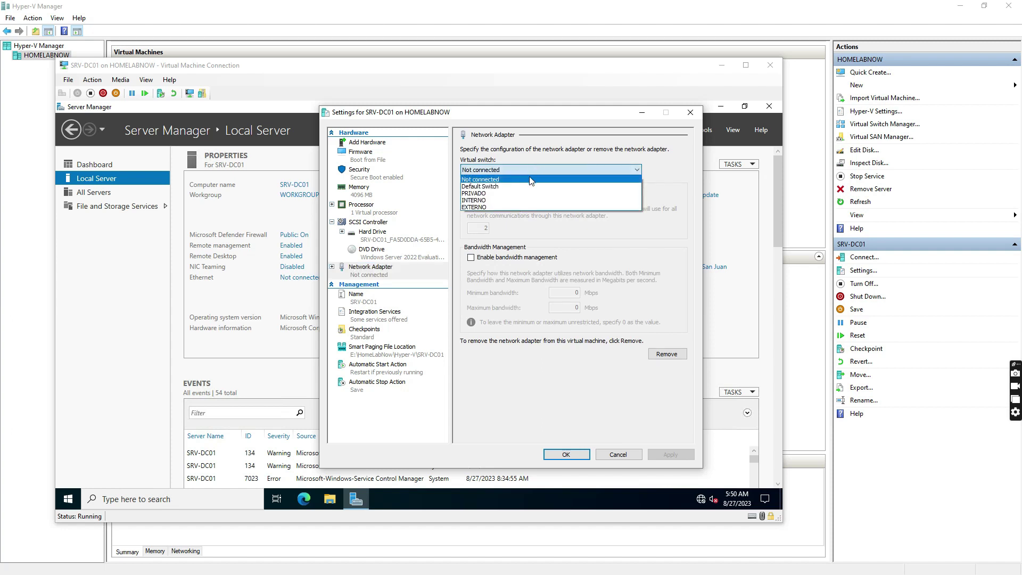
click(484, 193)
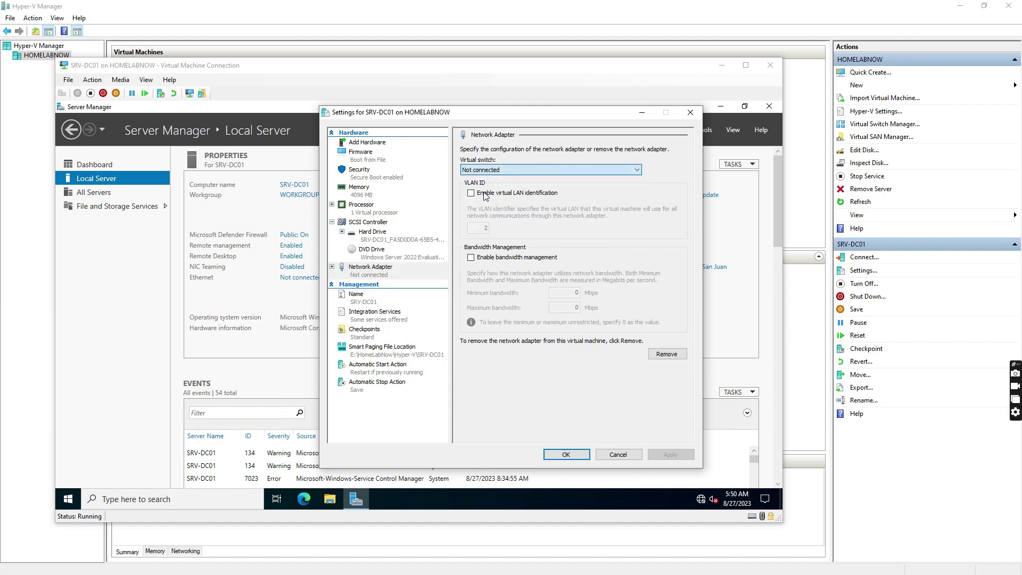
click(566, 455)
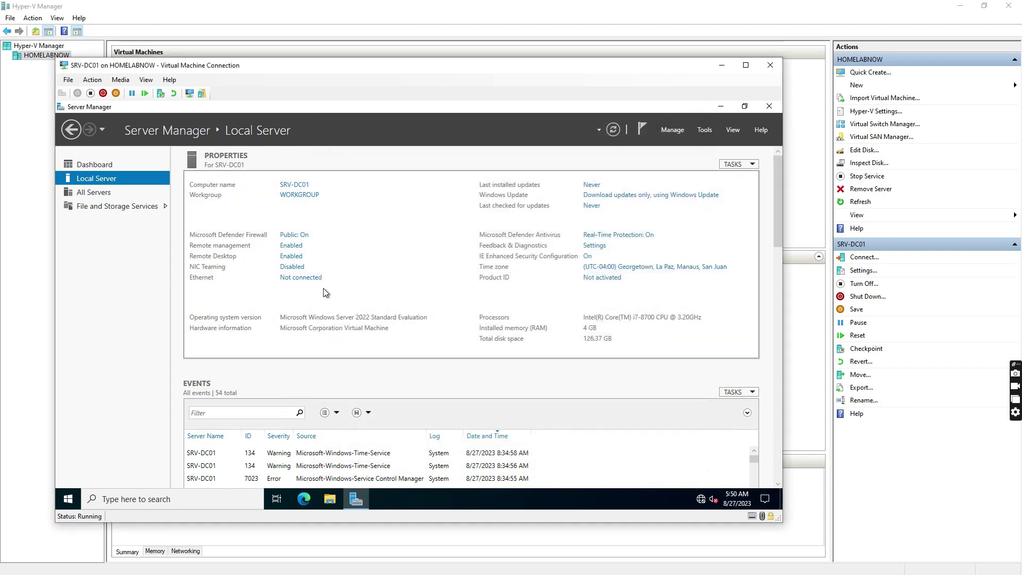
click(613, 129)
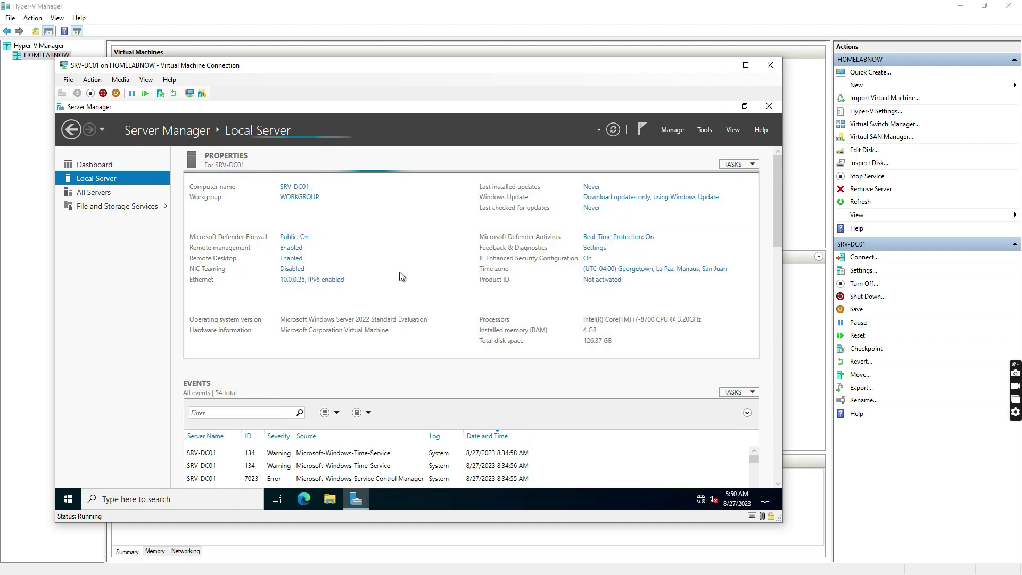
click(297, 278)
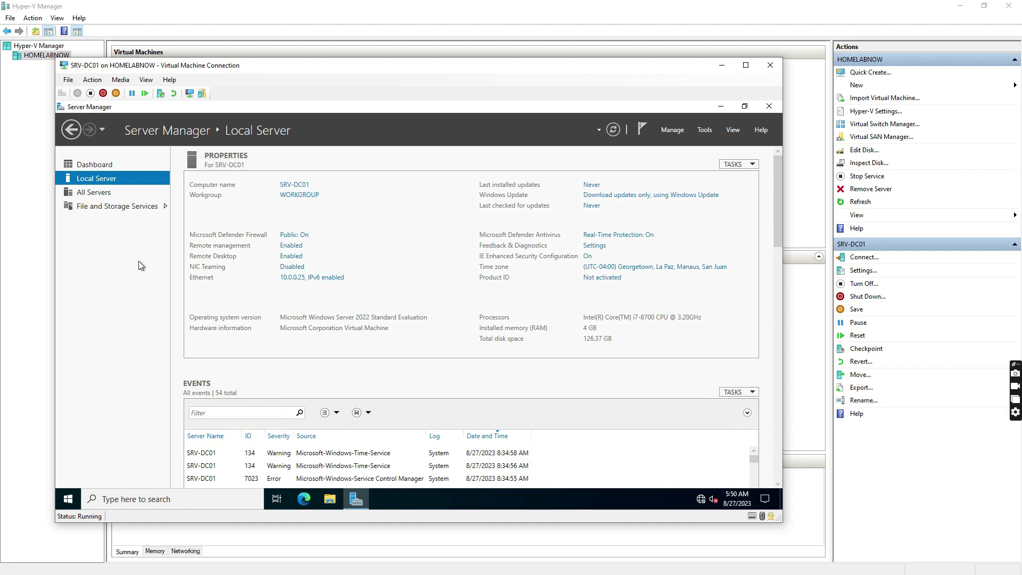
Browse the Network location in the virtual machine's File Explorer, dismiss the network discovery message and close the window.
click(330, 498)
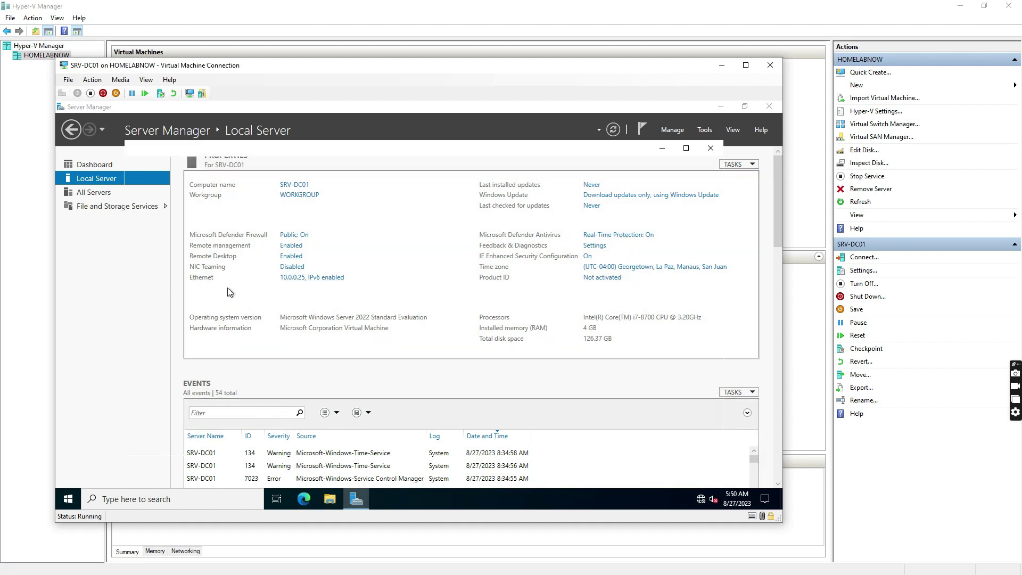
click(175, 316)
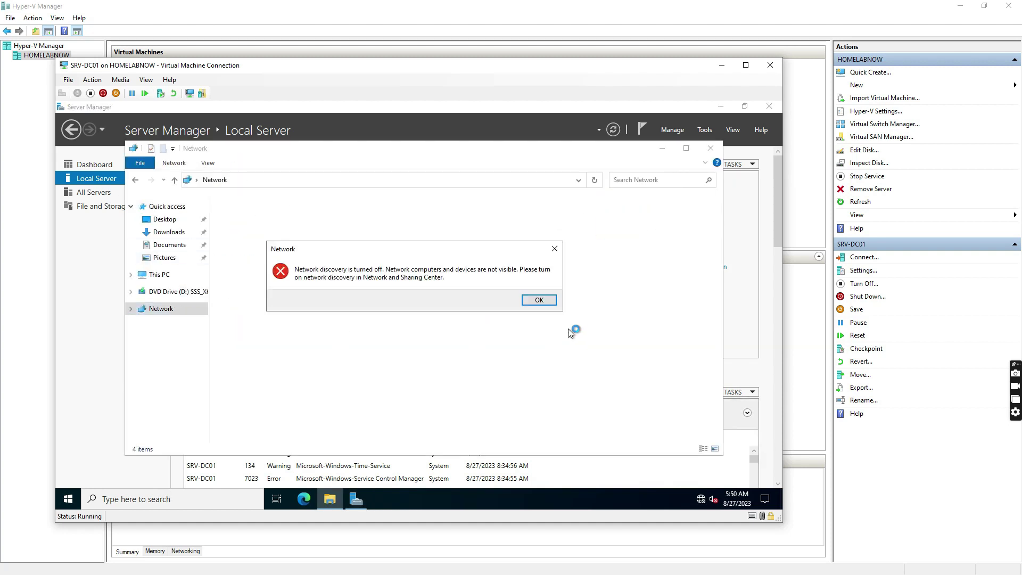
click(539, 299)
click(387, 199)
click(445, 204)
click(388, 313)
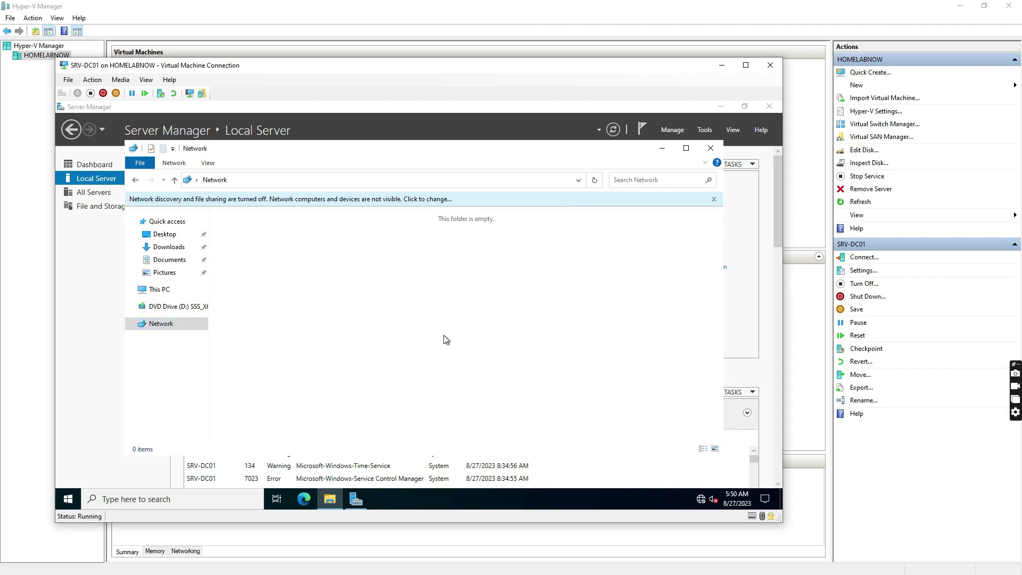
click(711, 148)
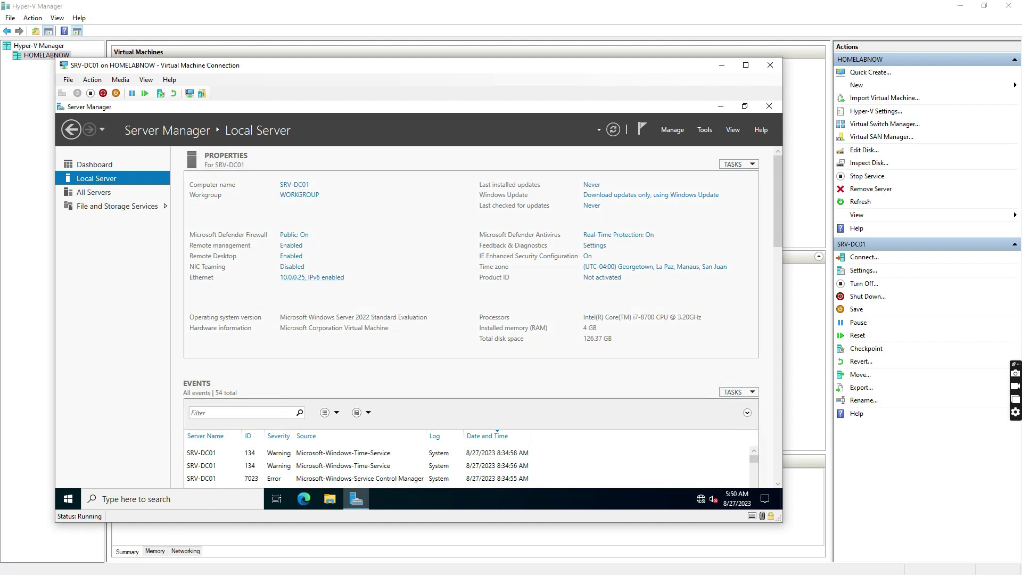
Switch from the SRV-DC01 connection window back to Hyper-V Manager.
key(alt+Tab)
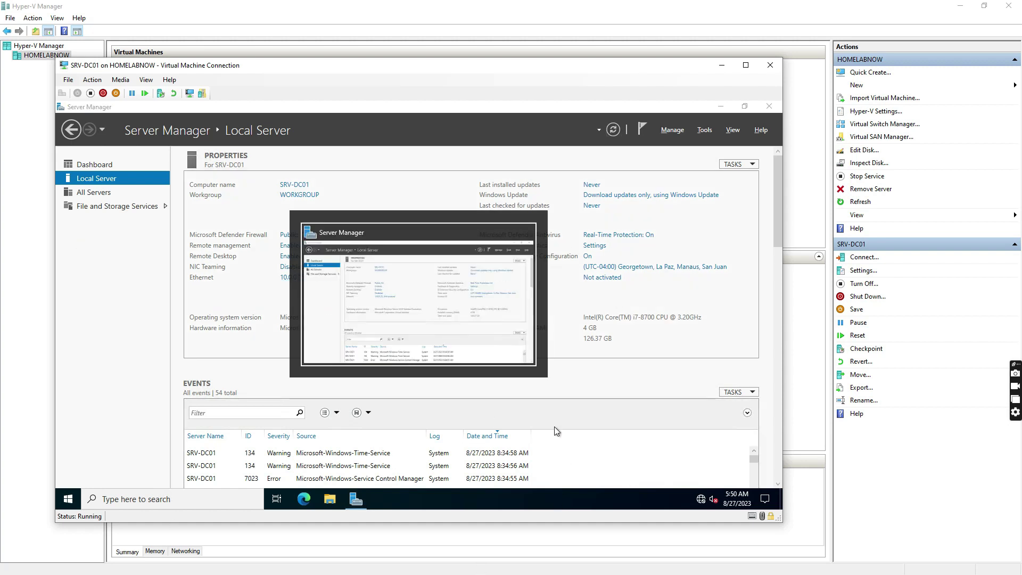
key(alt+Tab)
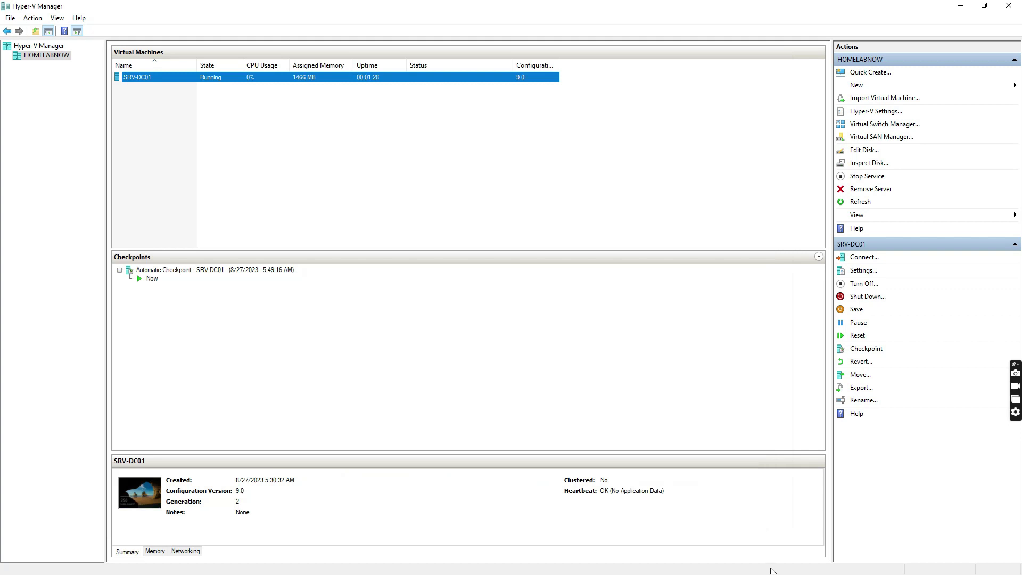
key(alt+Tab)
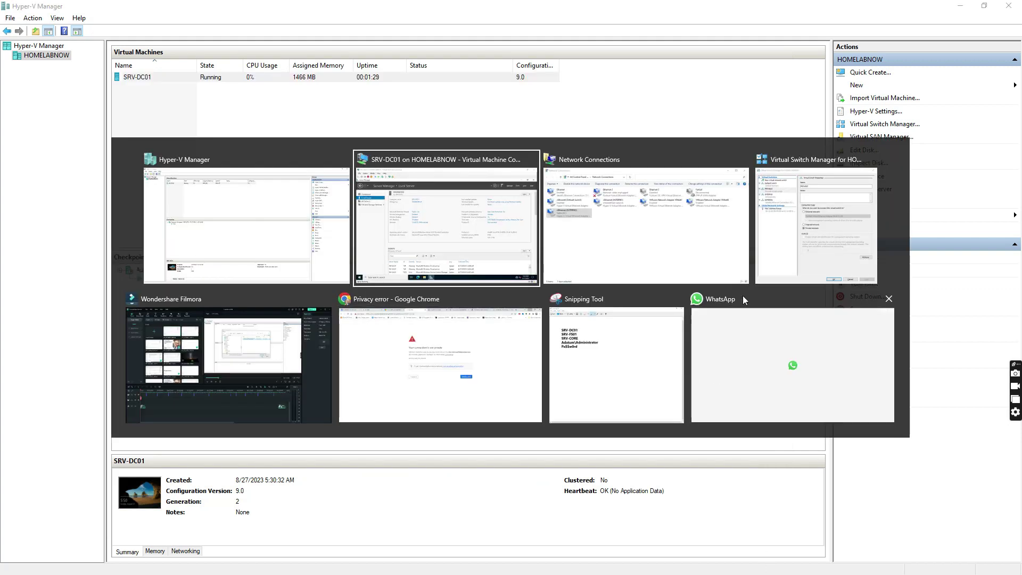
click(288, 206)
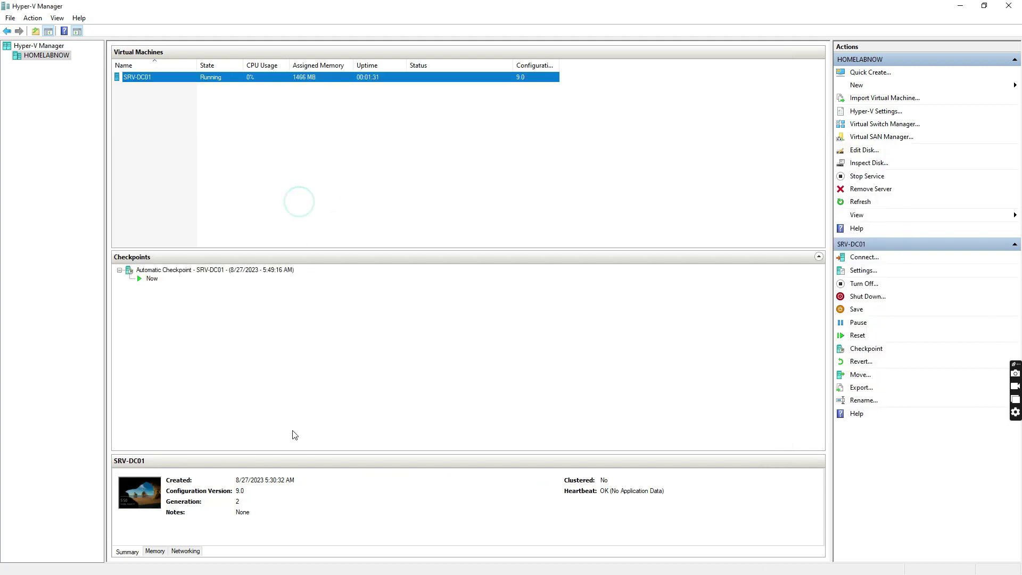
Open a Command Prompt on the host and run ipconfig to list its network adapters.
key(super+r)
text(cmd)
key(Return)
click(304, 193)
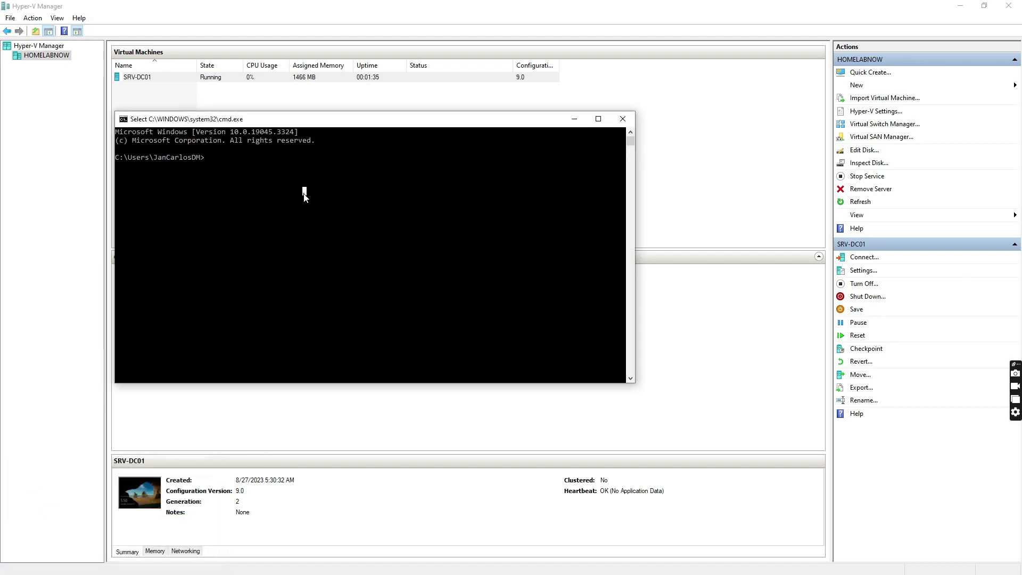
key(Escape)
text(ipconfig)
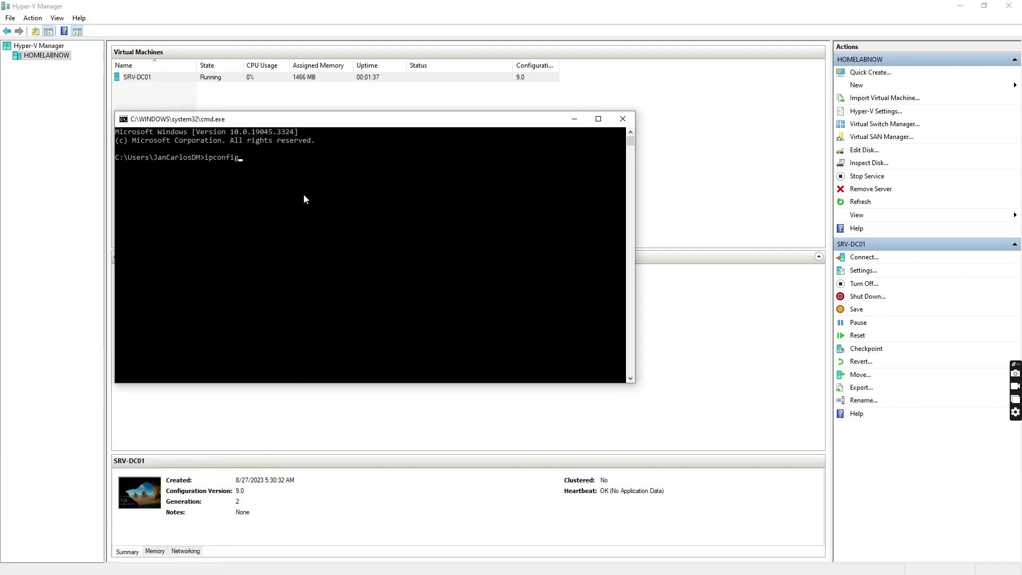
key(Return)
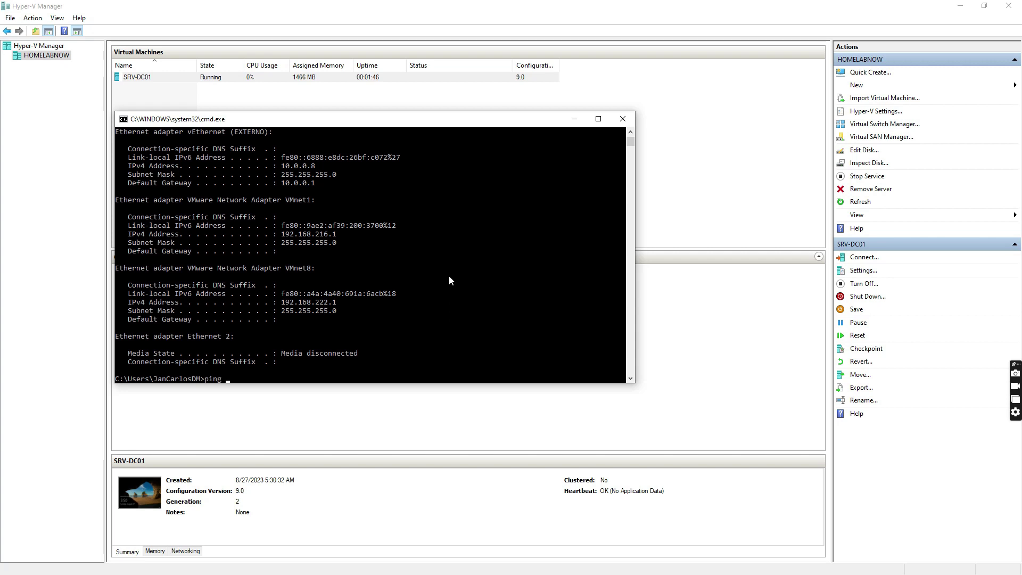
Ping 10.0.0.25 from the host to test connectivity with the virtual machine.
text(ping )
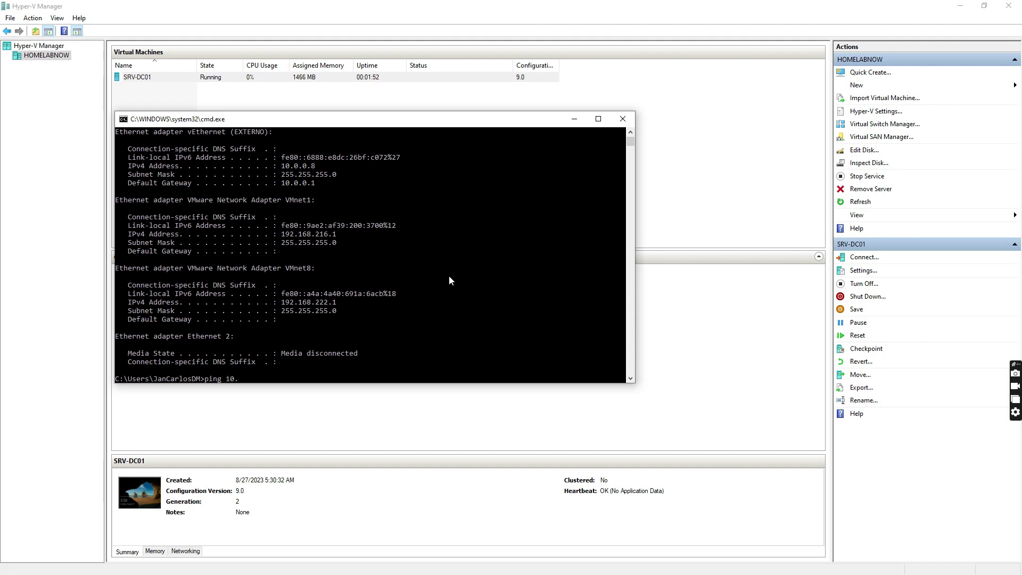
text(10.0.0.25)
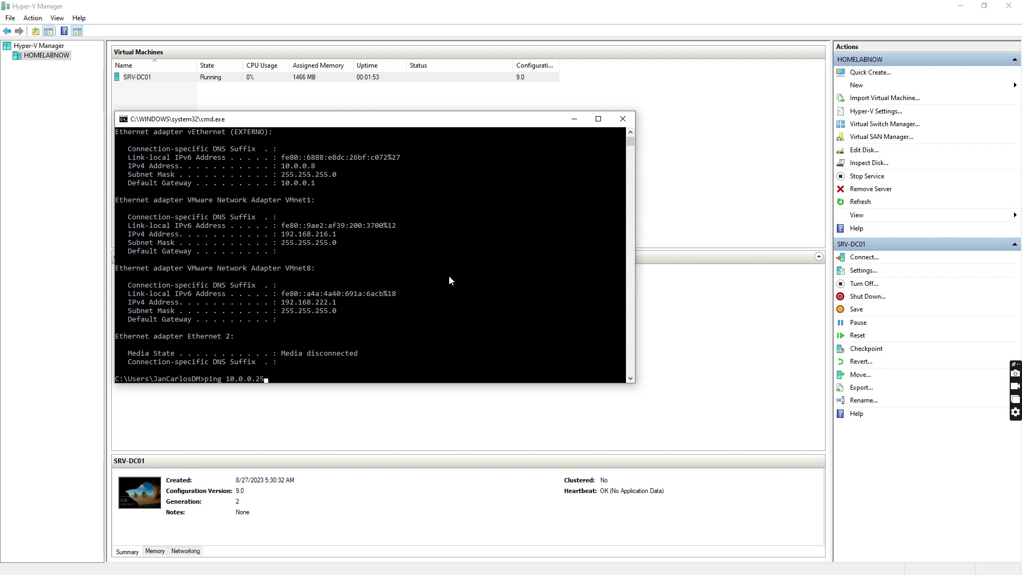
key(Return)
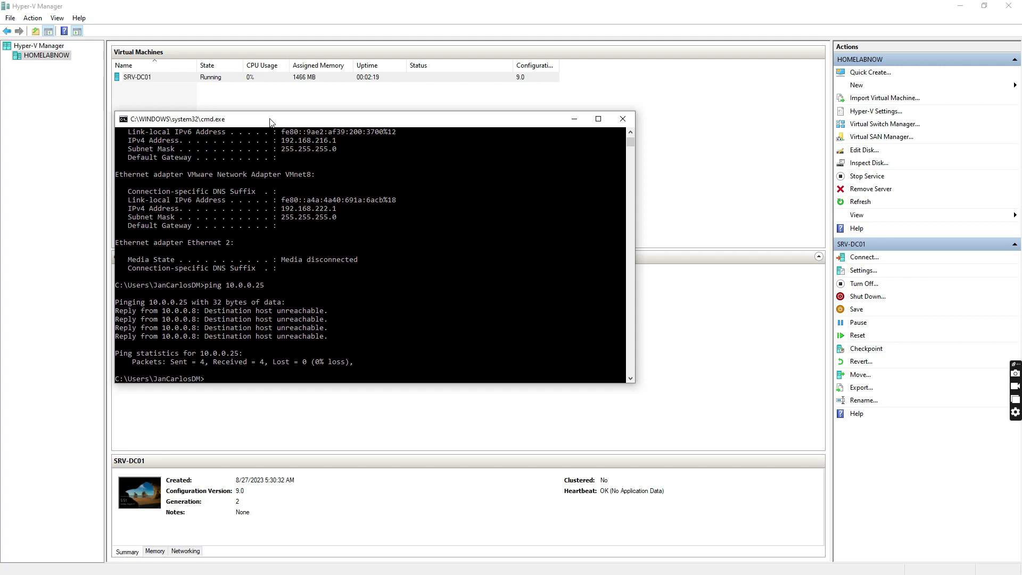
Connect the SRV-DC01 network adapter to the INTERNO virtual switch and save the virtual machine's settings.
click(141, 79)
right_click(161, 77)
click(200, 98)
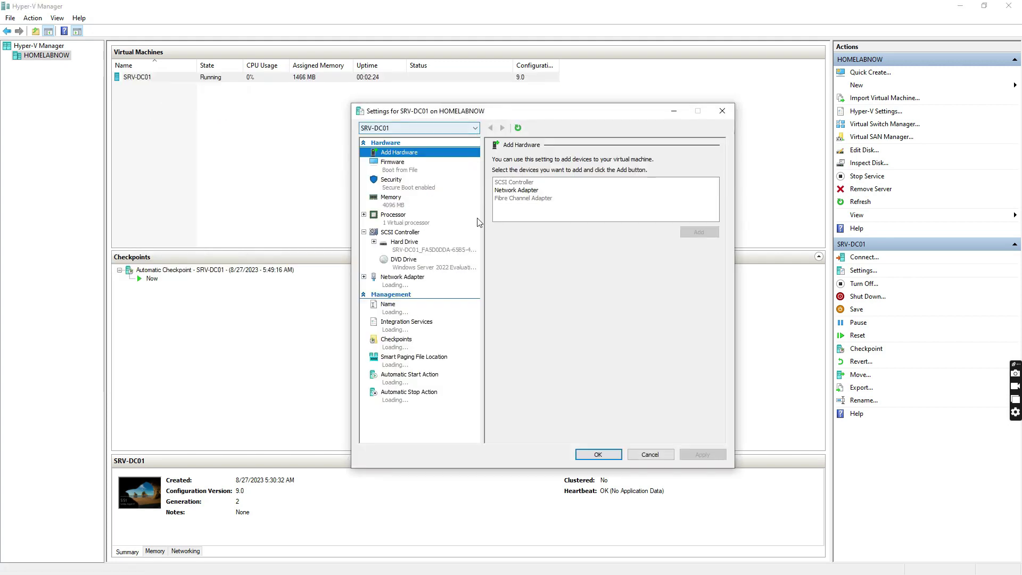
click(404, 279)
click(562, 180)
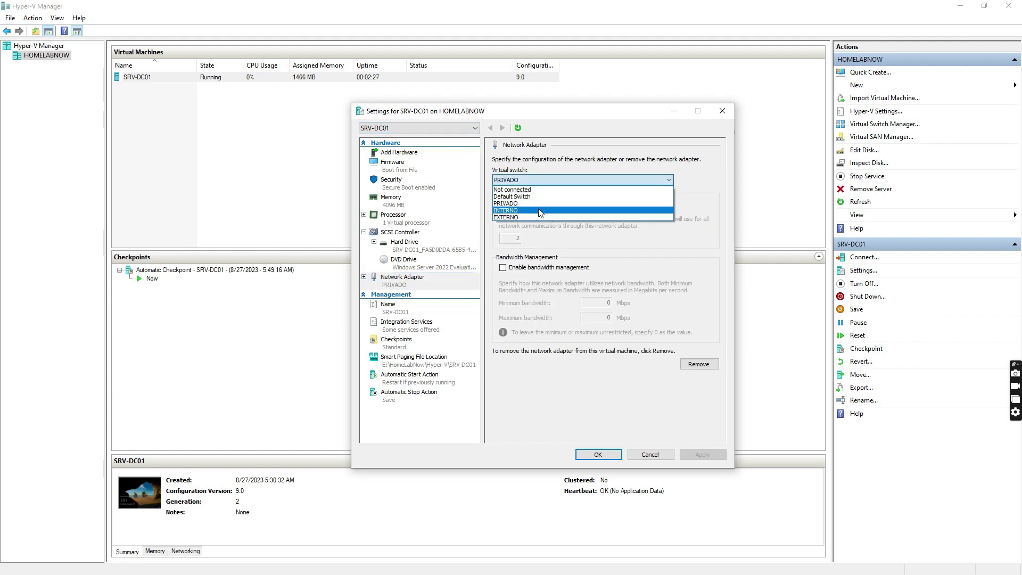
click(553, 211)
click(599, 454)
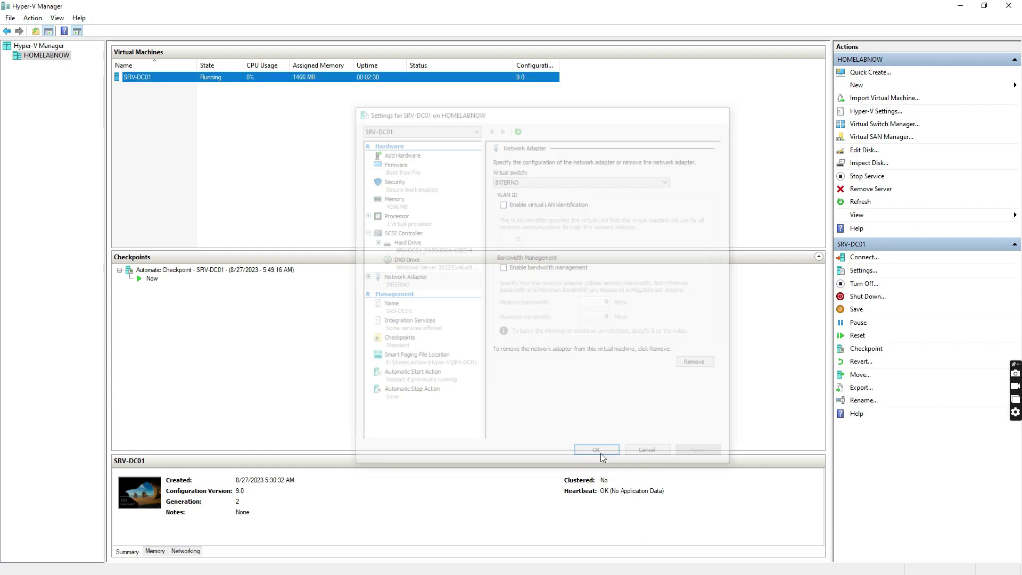
Return to the Command Prompt and repeat the ping to 10.0.0.25 over the INTERNO switch.
click(318, 157)
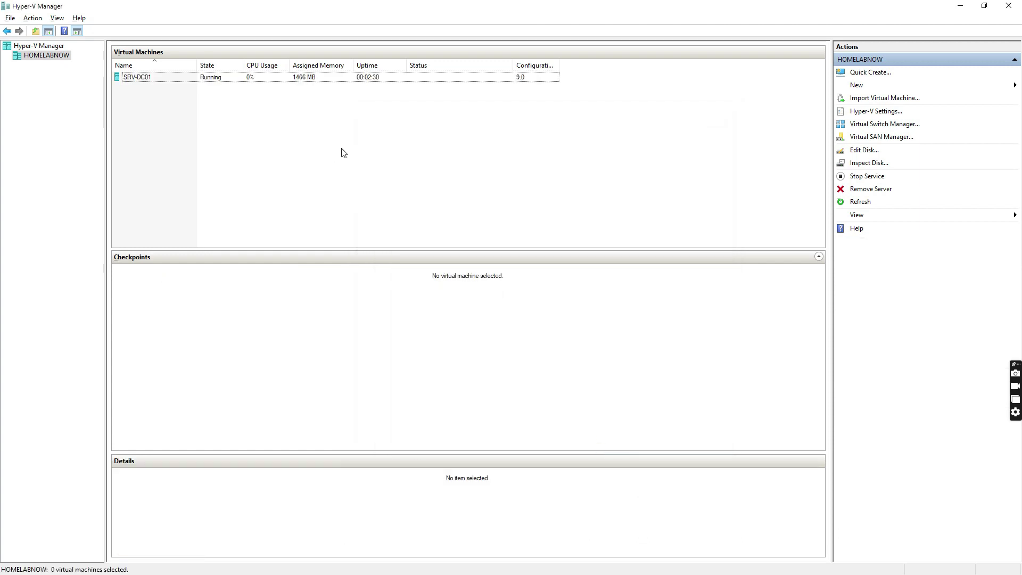
key(alt+Tab)
key(Up)
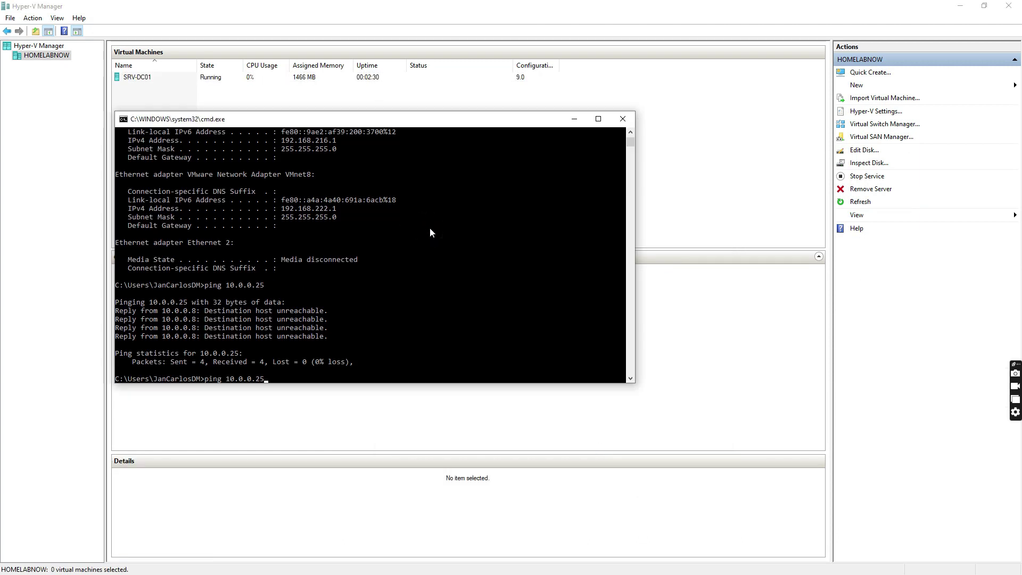
key(Return)
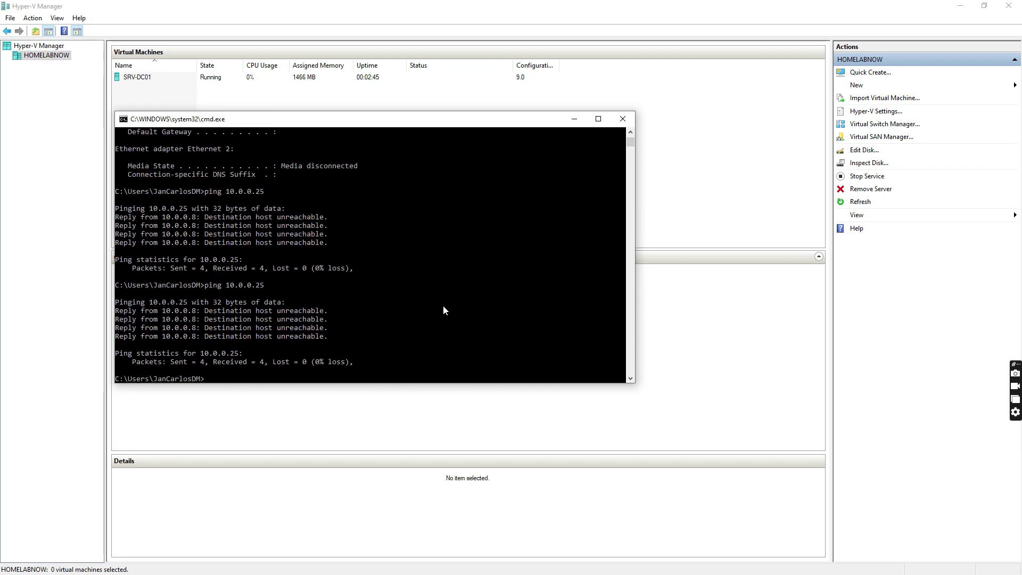
Run ncpa.cpl to show the host's network connections and open the vEthernet (INTERNO) adapter's properties.
text(cpa.cpl)
key(Return)
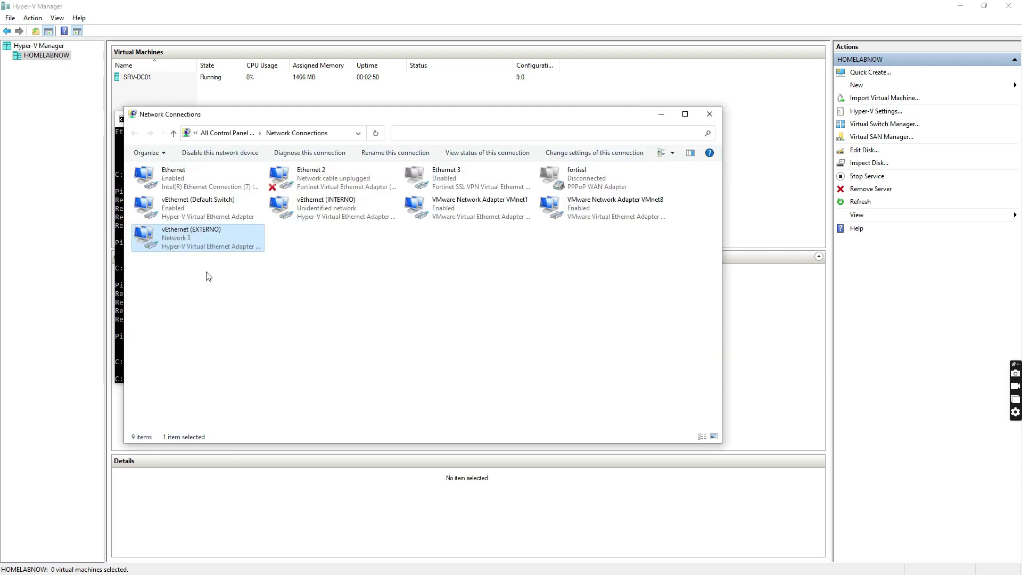
drag(272, 114, 217, 99)
click(248, 296)
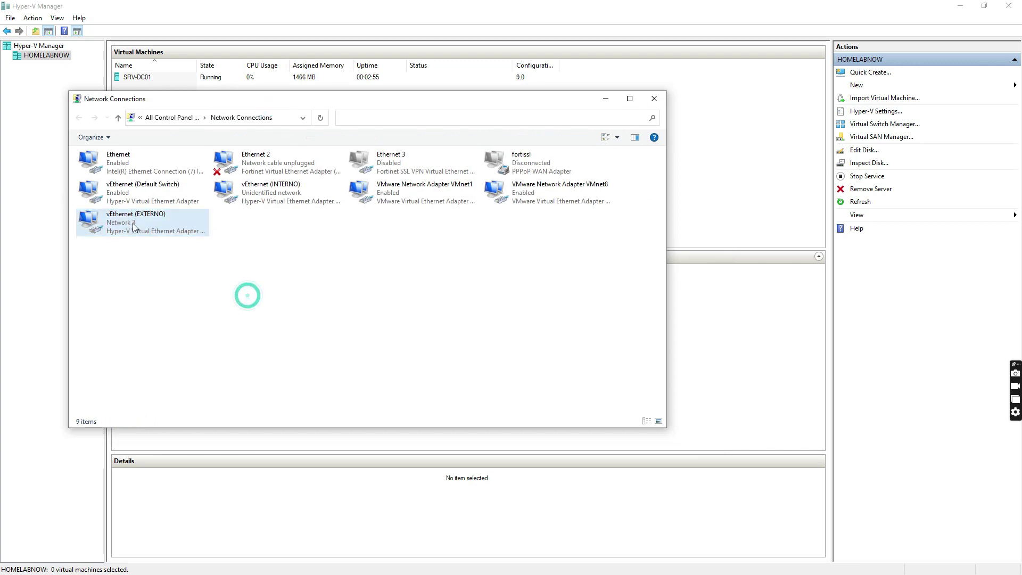
click(272, 193)
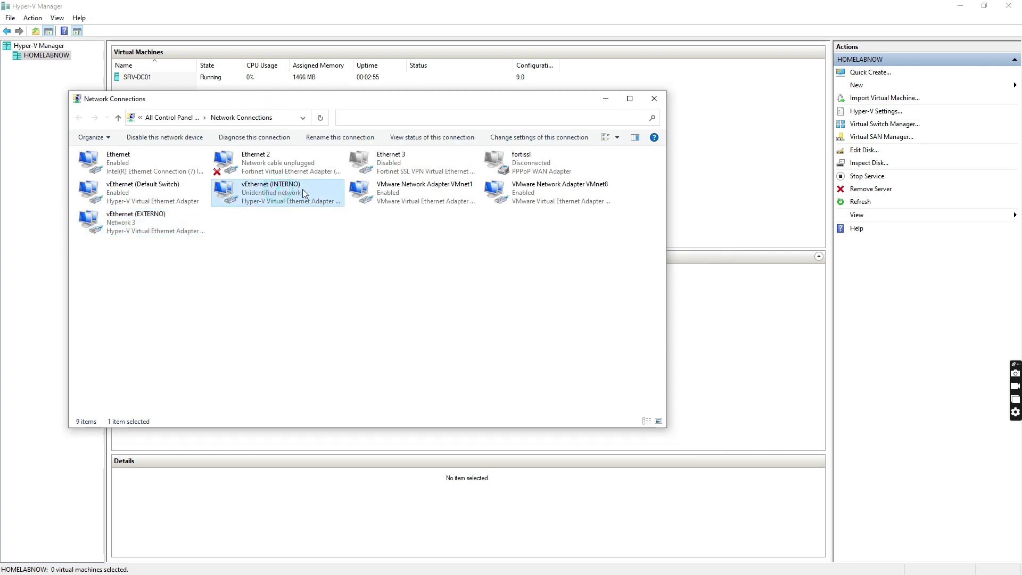
right_click(274, 188)
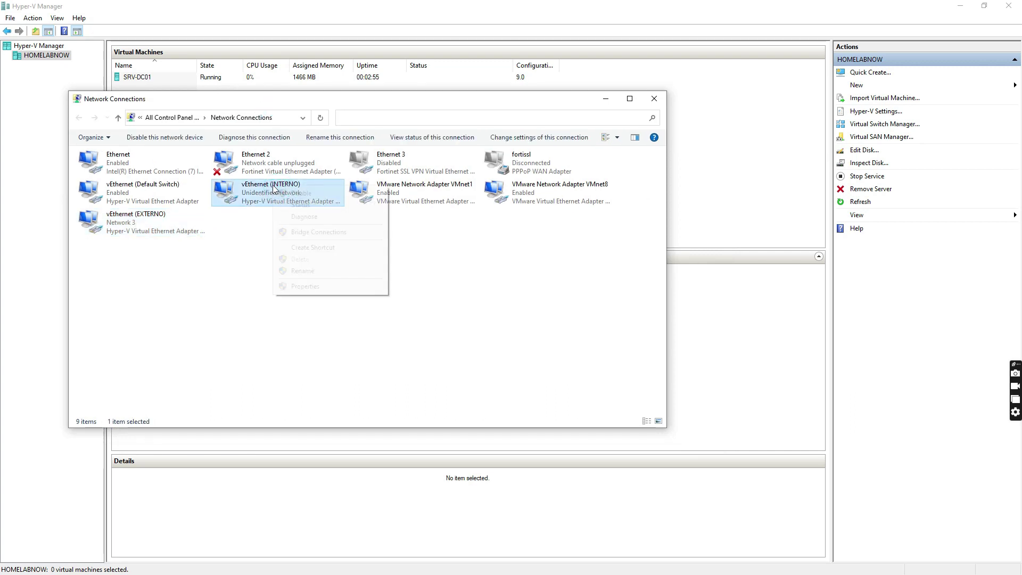
click(306, 286)
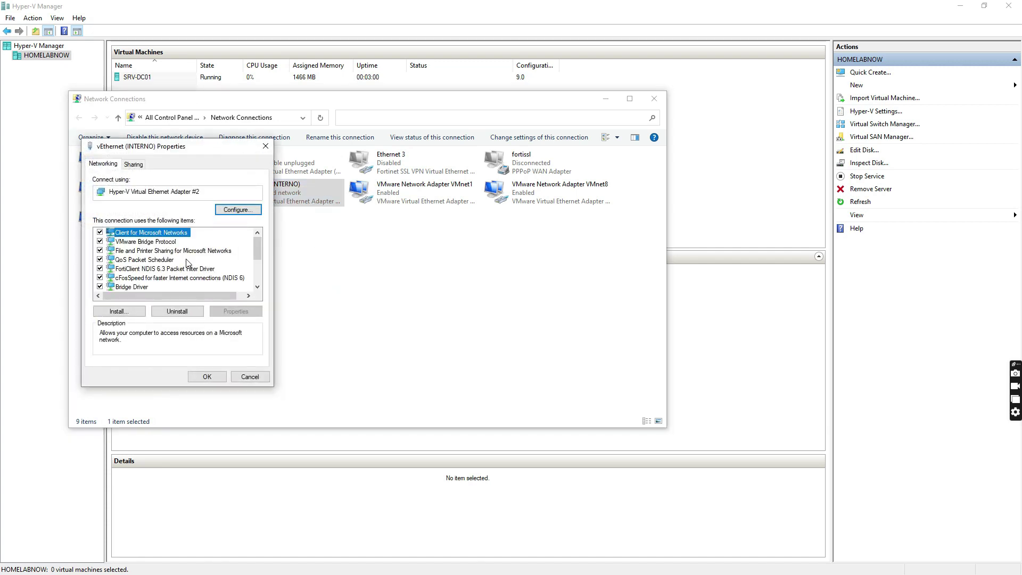
Give vEthernet (INTERNO) the static IPv4 address 10.0.0.20, subnet mask 255.255.255.0 and default gateway 10.0.0.1, and save the adapter's properties.
scroll(187, 262, down, 3)
click(164, 232)
click(229, 312)
click(170, 264)
click(217, 277)
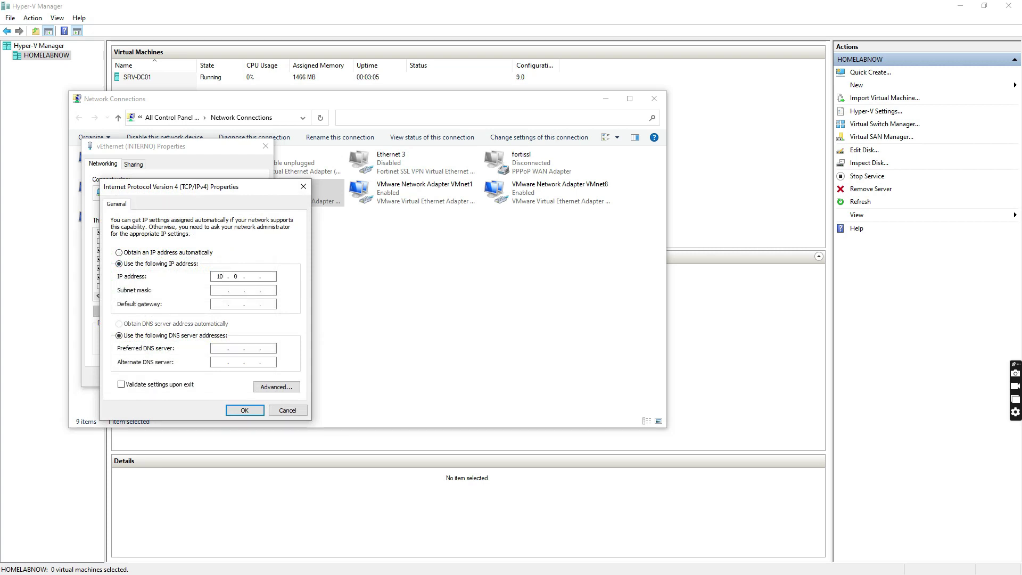
text(10 . 0 . 0 . 20)
click(252, 290)
text(255 . 255)
click(213, 307)
text(10 . 0 . 0 . 1)
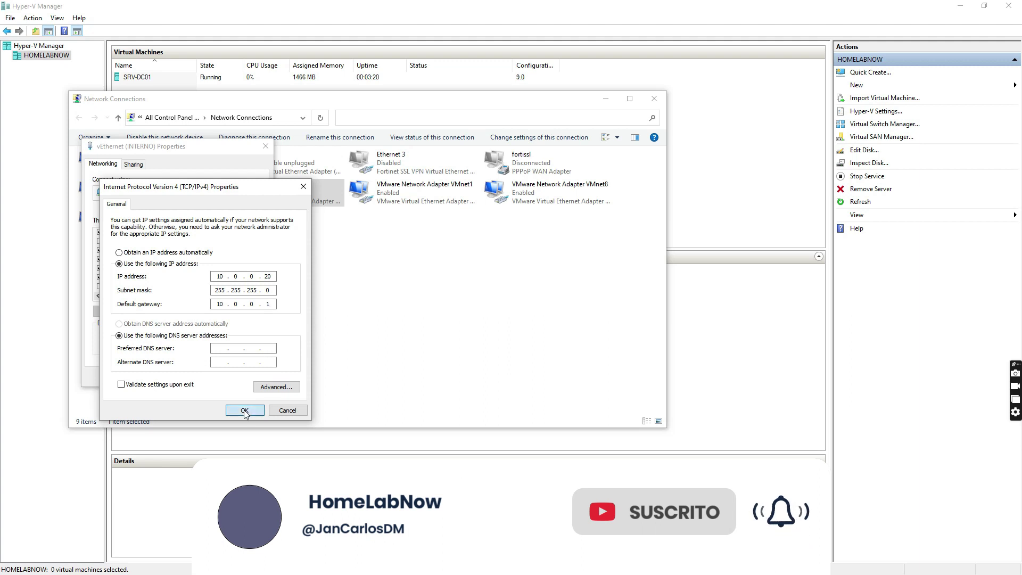
click(243, 410)
click(207, 372)
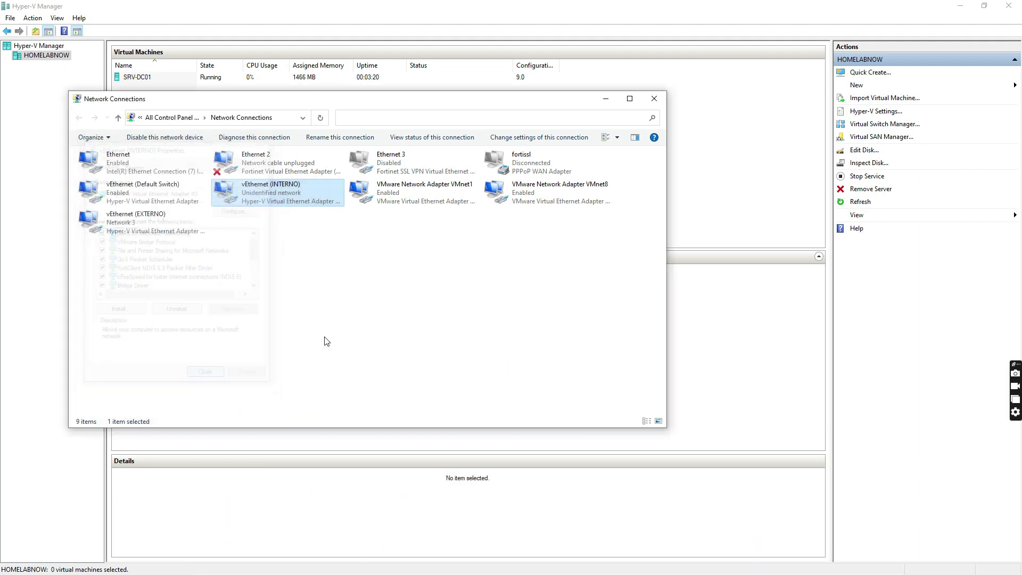
Check the IPv4 configuration in the vEthernet (INTERNO) connection details, then close the status windows.
right_click(281, 198)
click(294, 212)
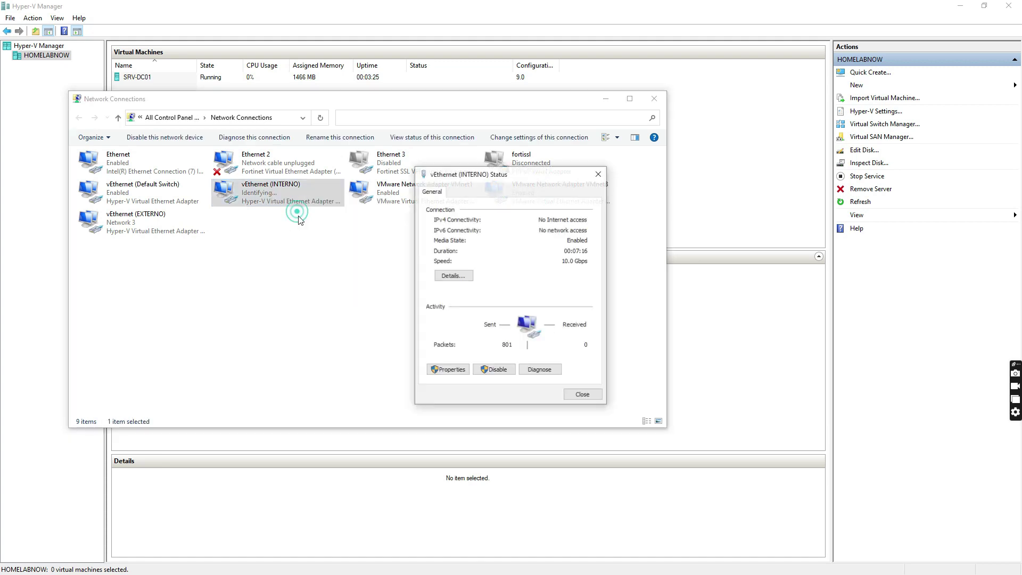
click(452, 276)
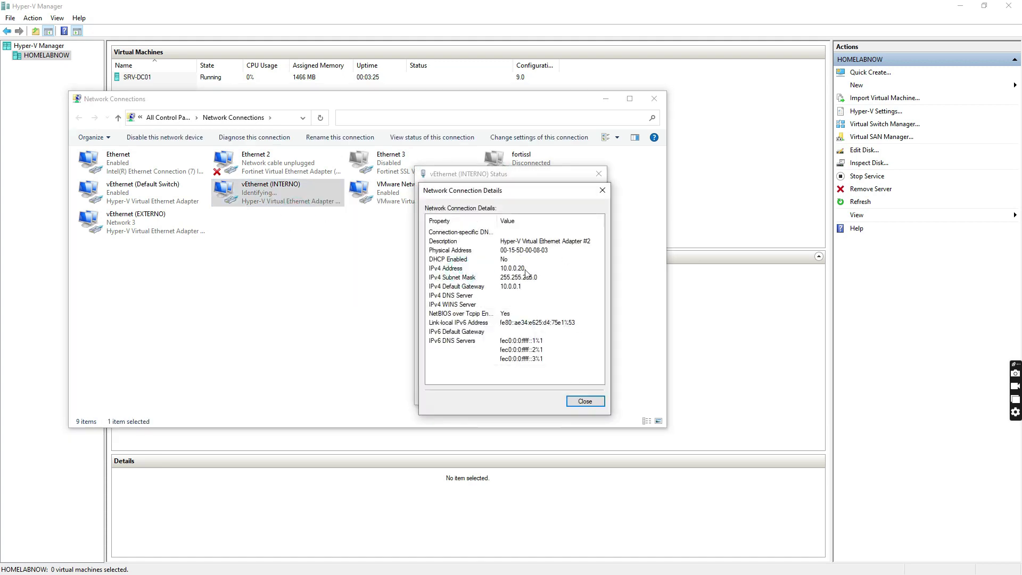
click(602, 191)
click(599, 173)
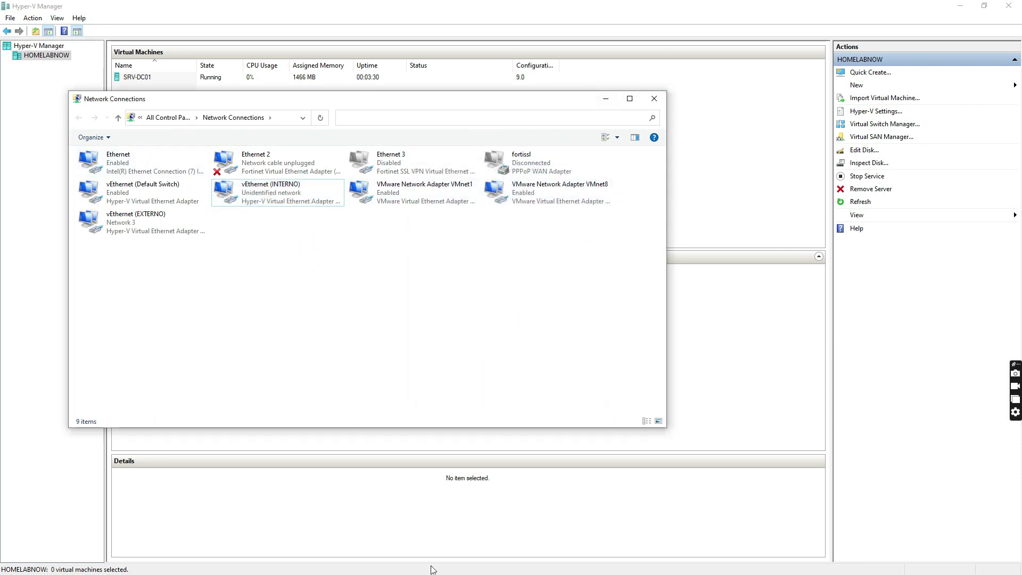
Switch to the Command Prompt and ping 10.0.0.25 again using the adapter's static IPv4 configuration.
key(alt+Tab)
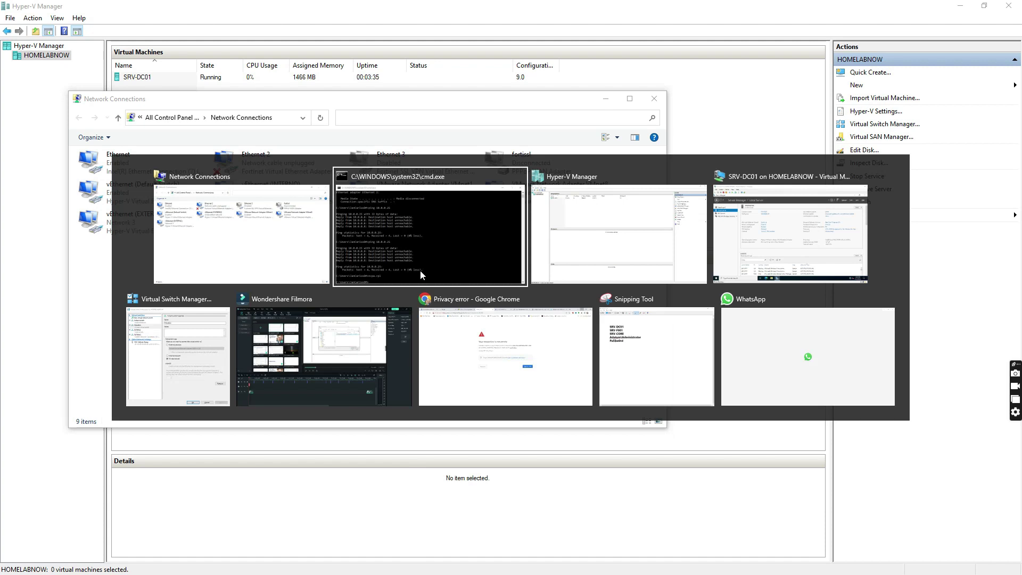
click(428, 218)
click(468, 289)
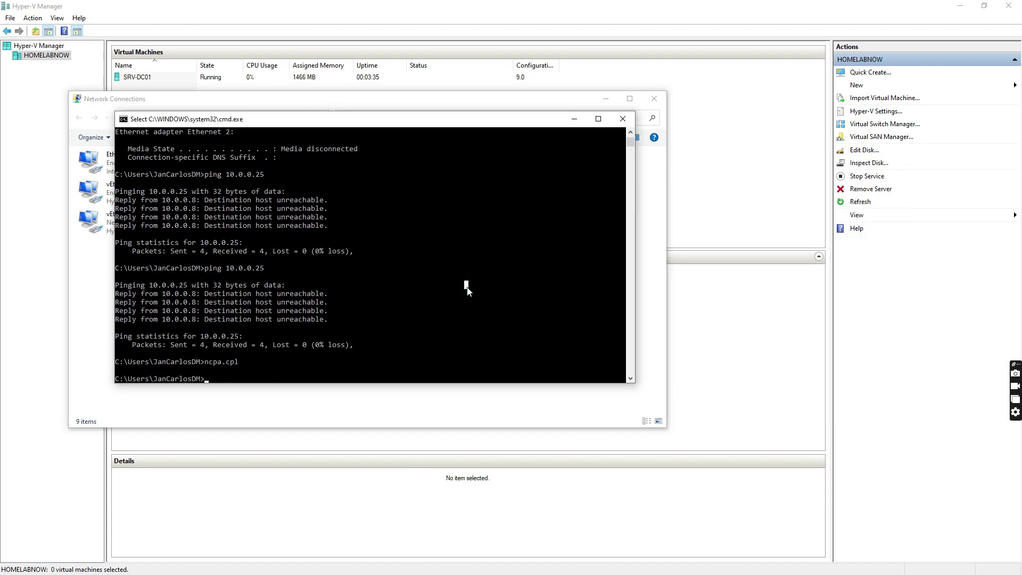
key(Up)
key(Up)
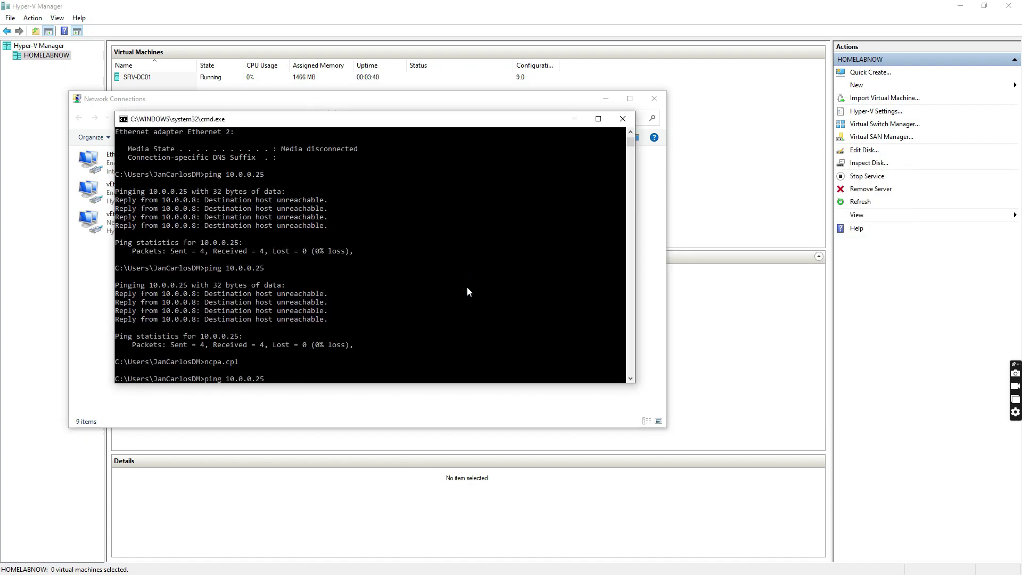
key(Return)
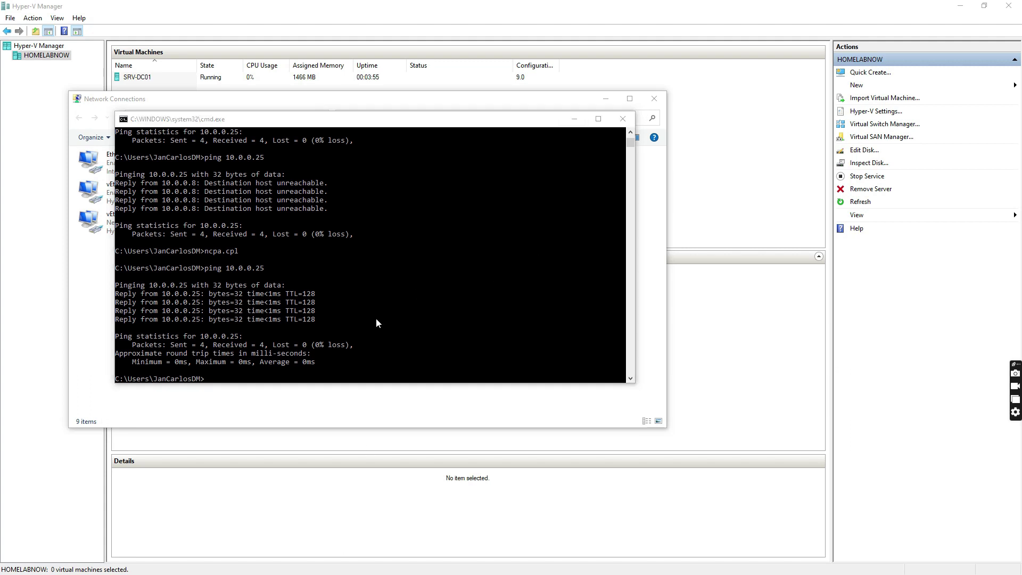
Review the EXTERNO switch's properties in the Virtual Switch Manager and close it.
key(alt+Tab)
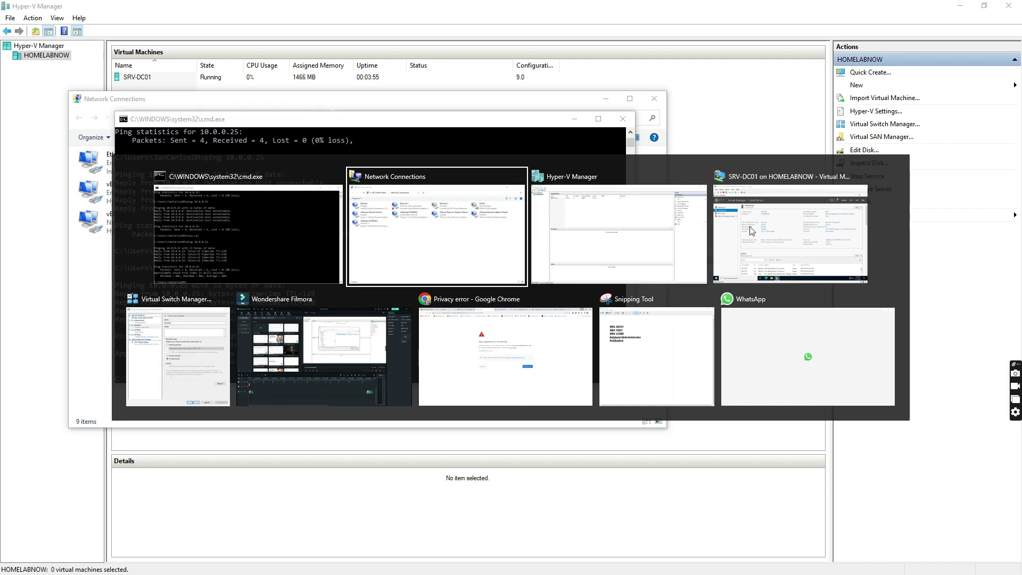
click(183, 349)
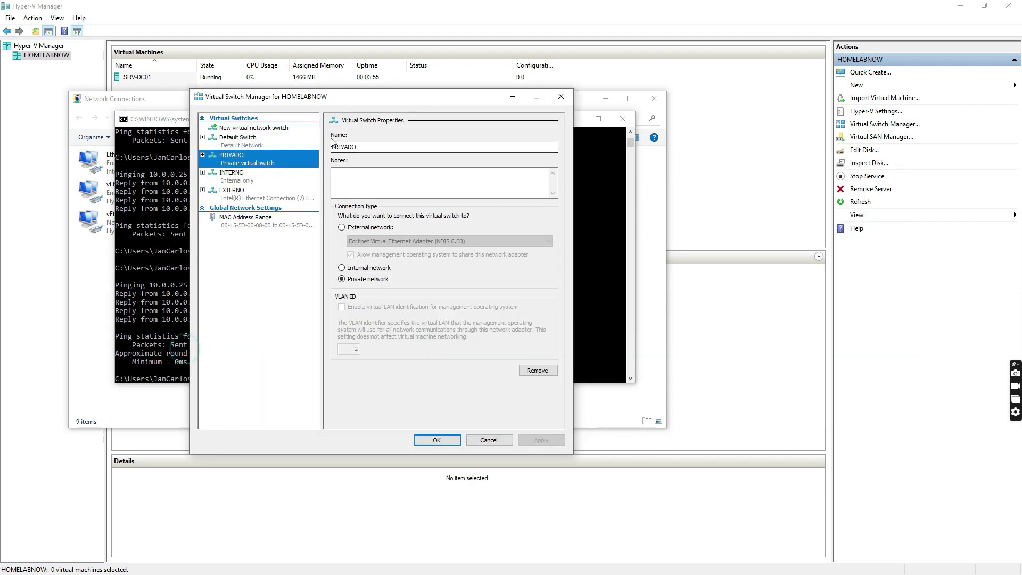
click(249, 199)
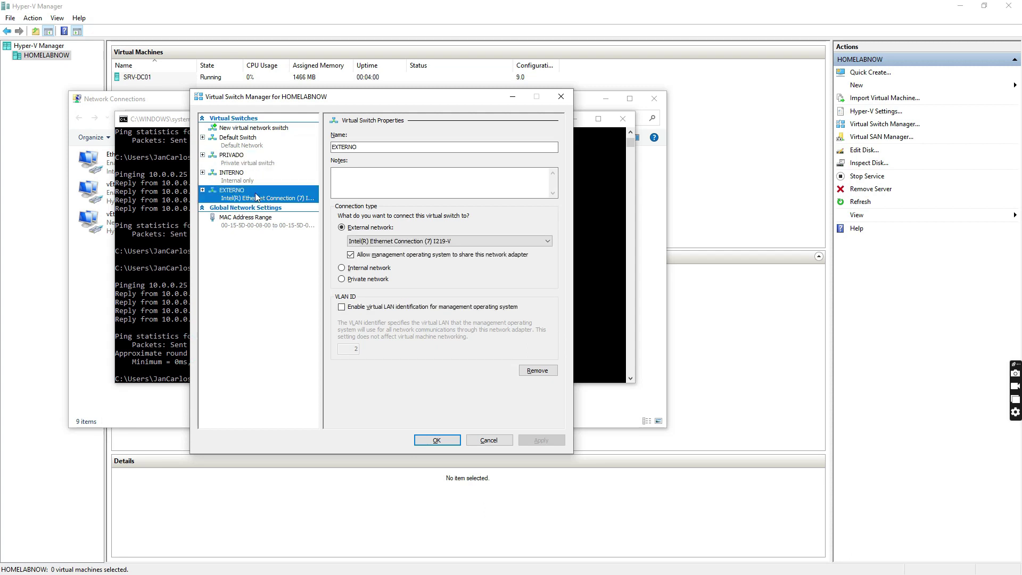
click(559, 96)
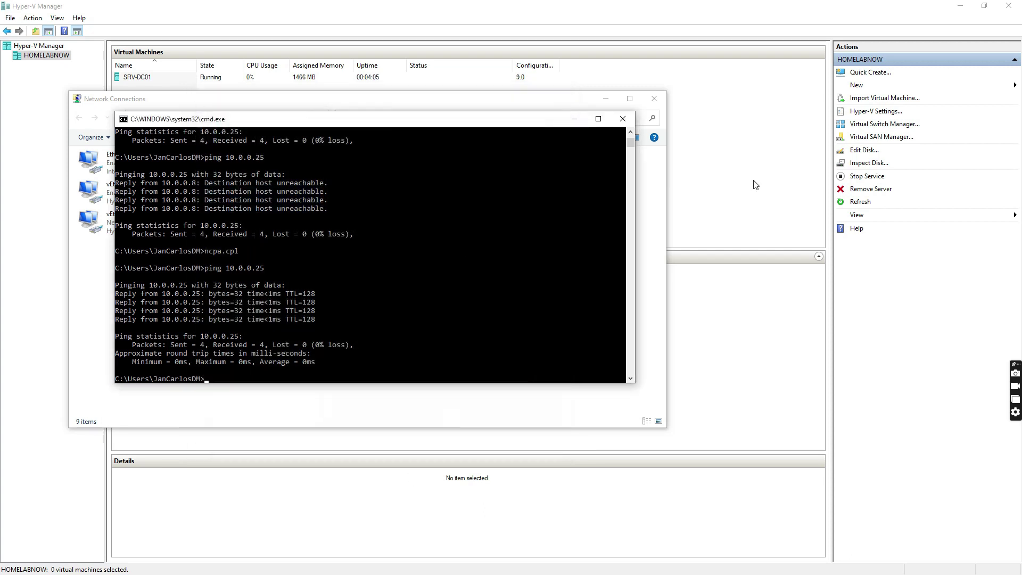
Connect SRV-DC01's network adapter to the EXTERNO virtual switch and save the virtual machine's settings.
click(767, 169)
right_click(142, 78)
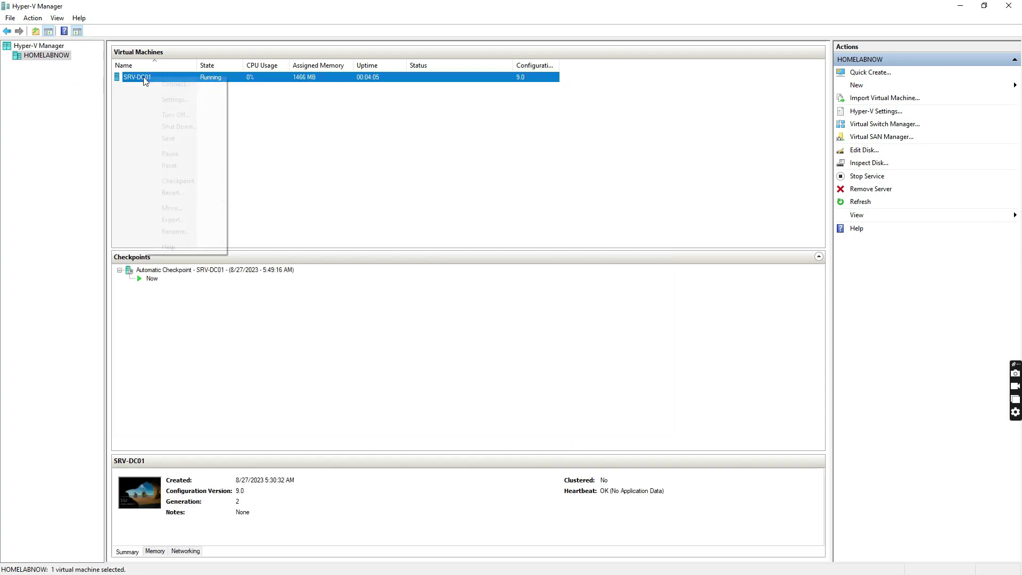
click(217, 99)
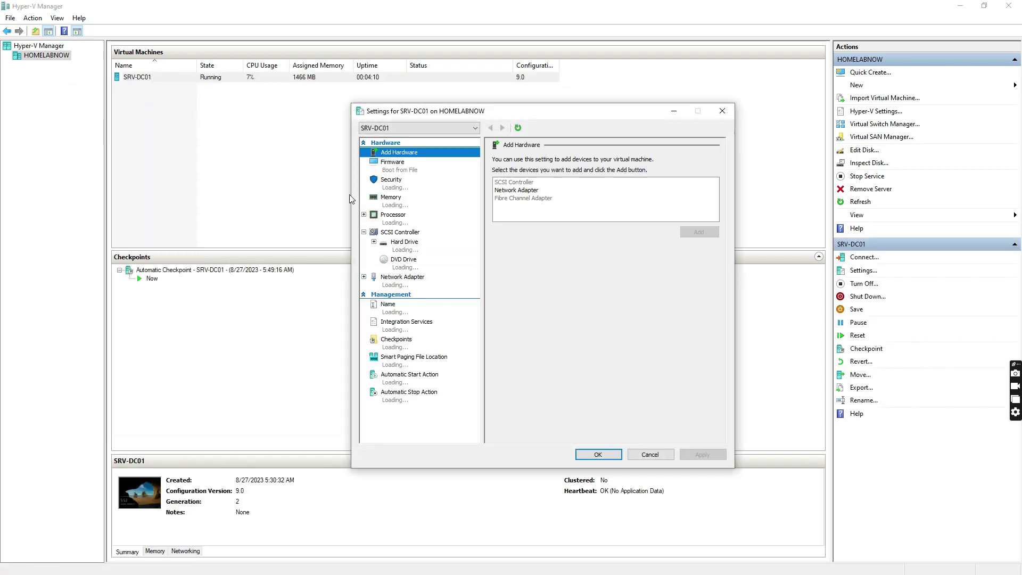
click(398, 282)
click(529, 180)
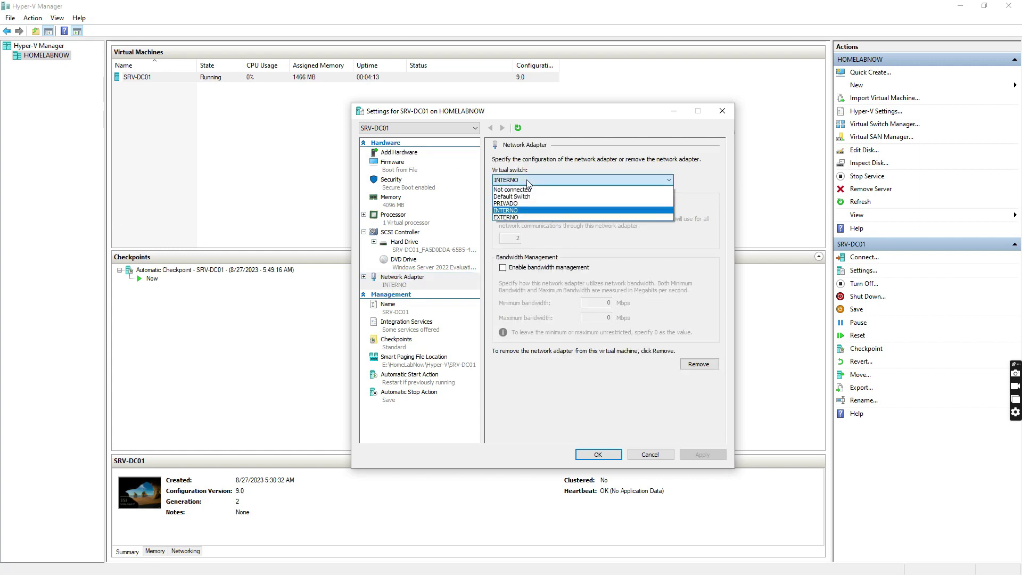
click(530, 218)
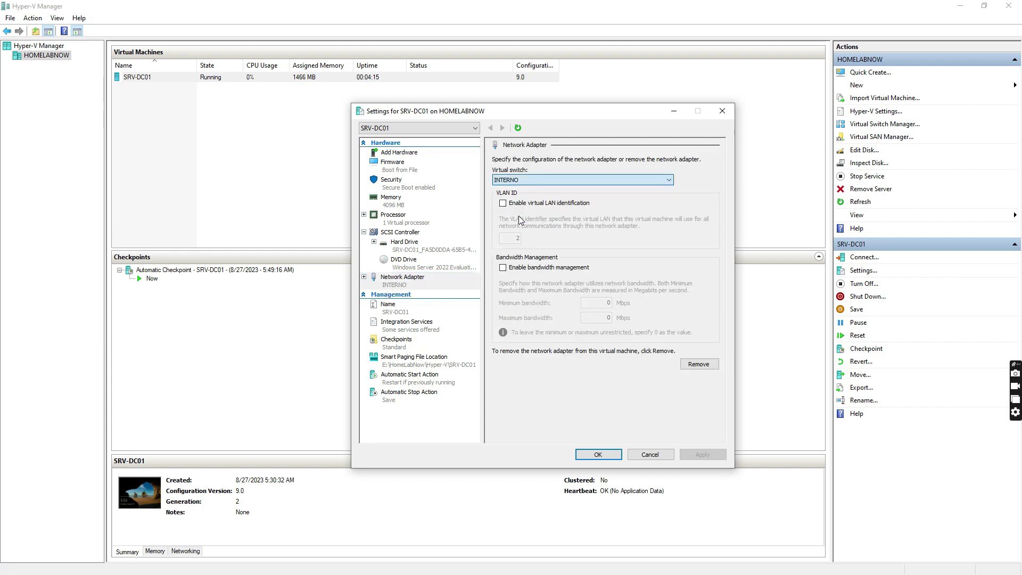
click(598, 454)
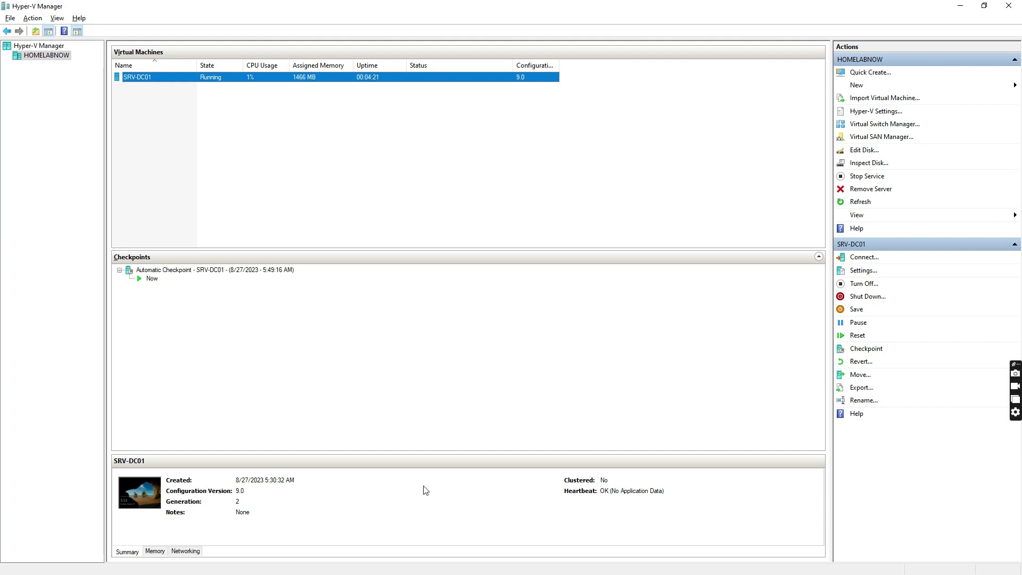
Switch to the Command Prompt, ping 10.0.0.25 from the host and interrupt the ping.
key(alt+Tab)
click(415, 252)
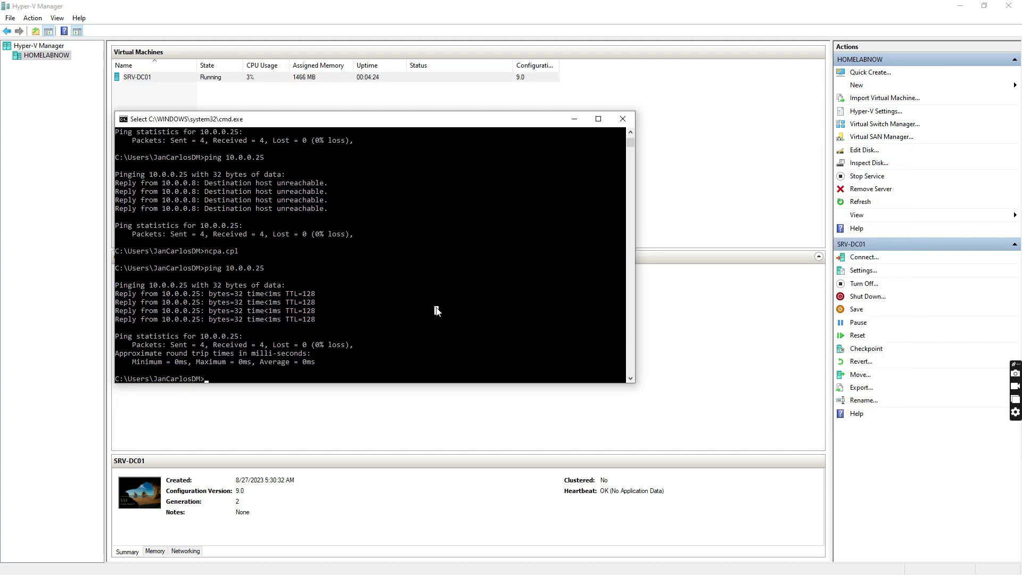
key(Up)
key(Return)
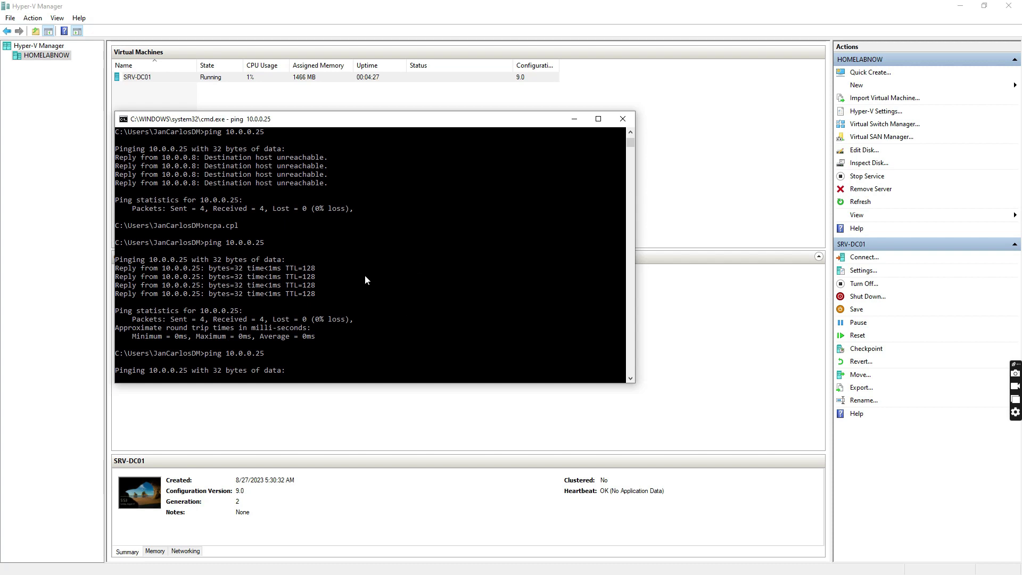
click(478, 239)
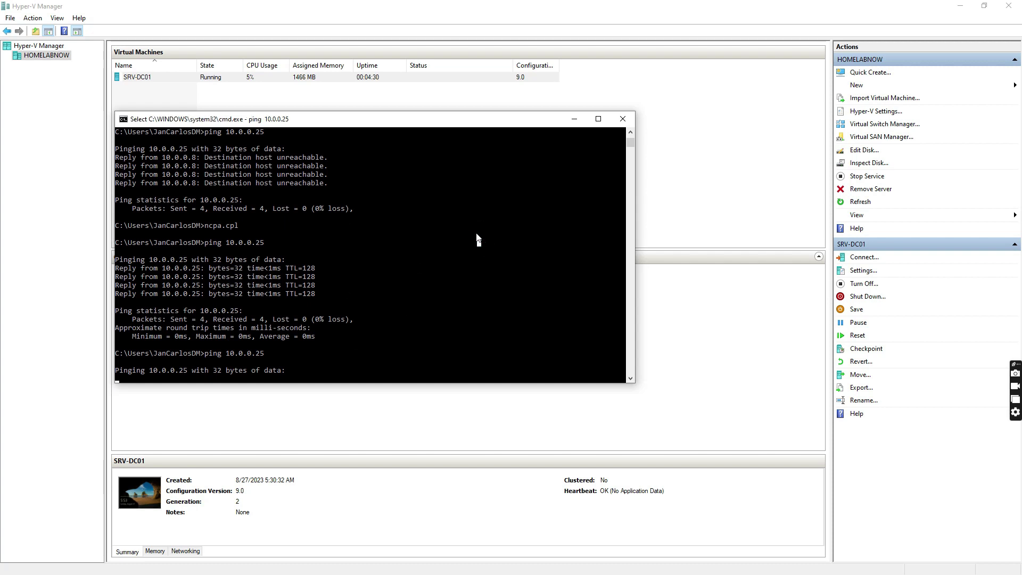
key(Escape)
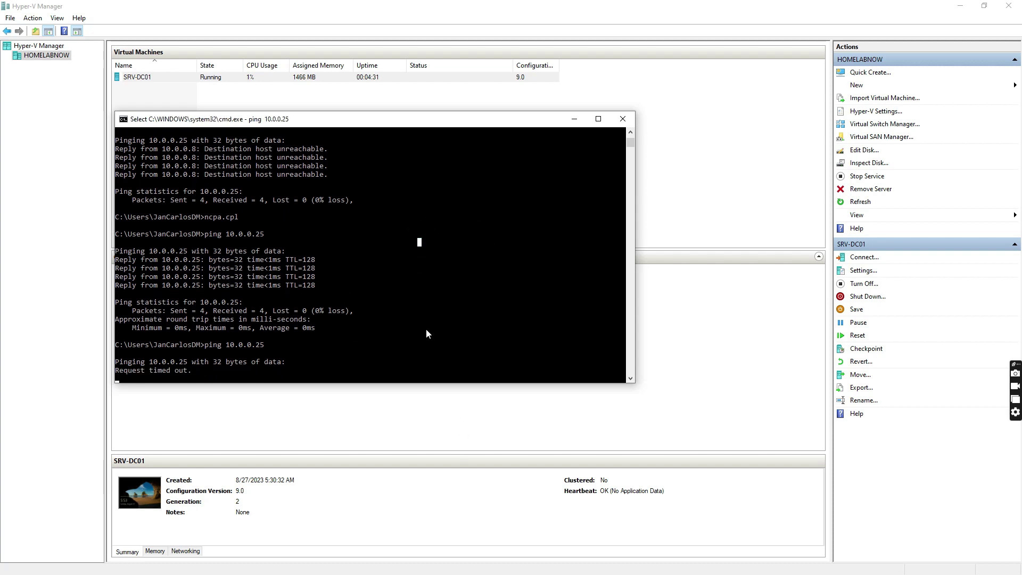
key(ctrl+c)
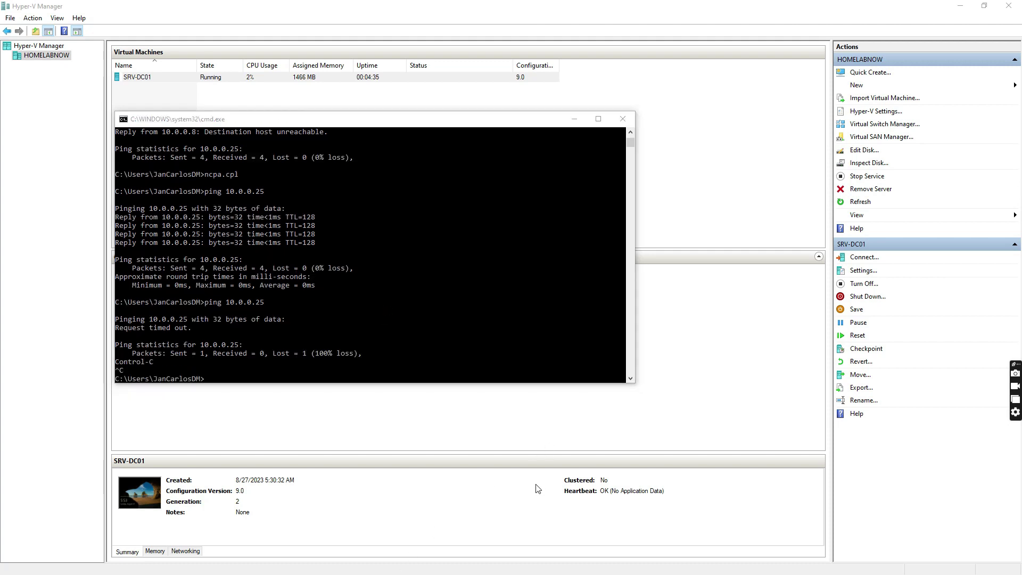
Switch to the SRV-DC01 virtual machine and allow the PC to be discoverable on the new network.
key(alt+Tab)
click(766, 218)
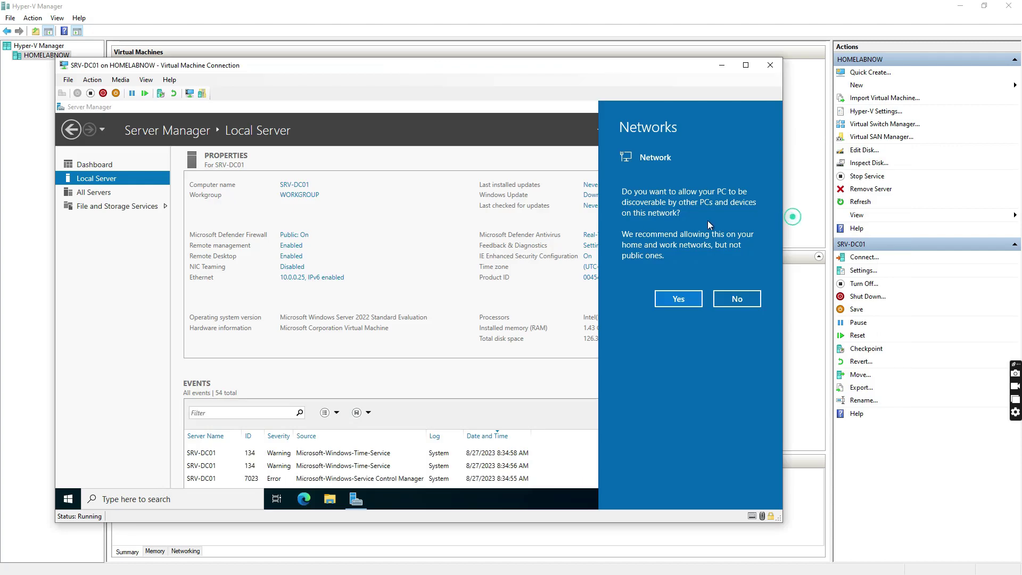
click(676, 295)
Turn on network discovery and file sharing from File Explorer's Network location in the virtual machine, and return to Server Manager.
click(299, 278)
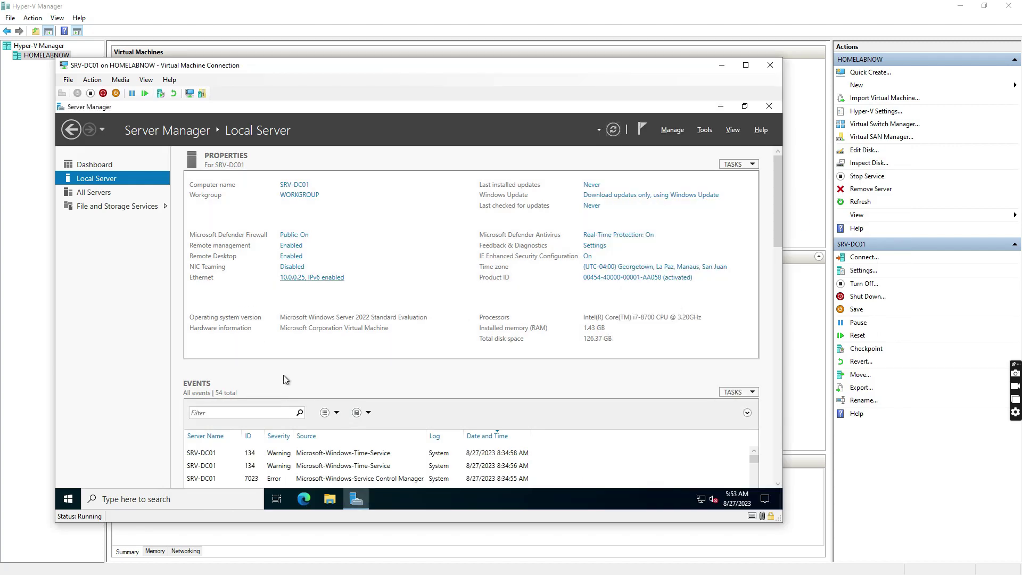
click(161, 309)
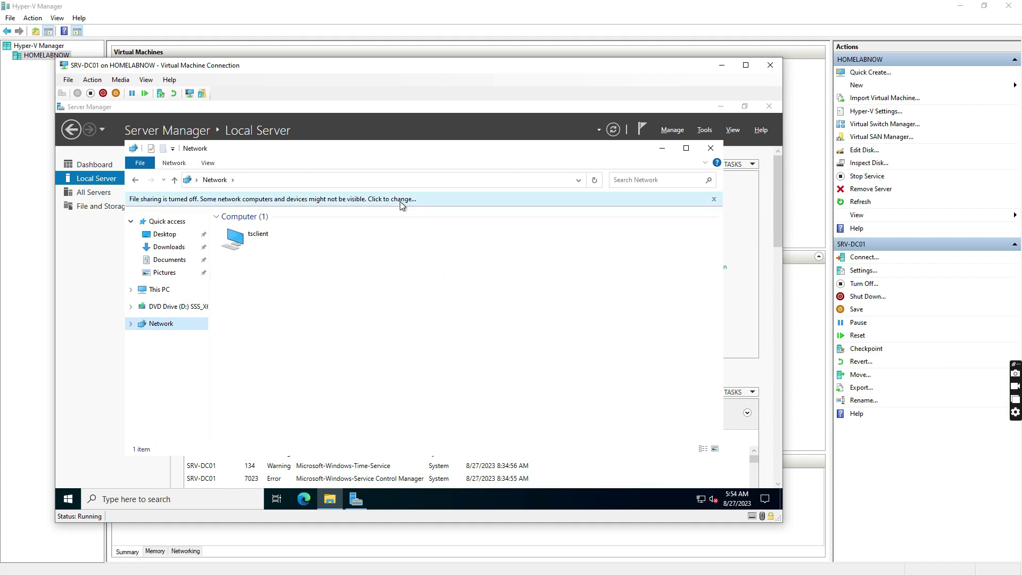
click(400, 201)
click(446, 209)
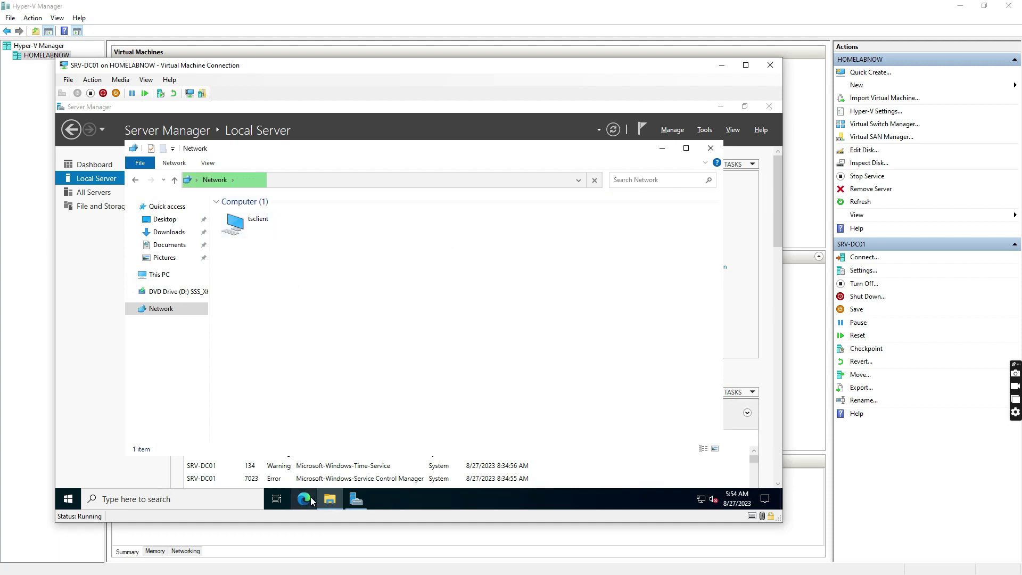
click(160, 275)
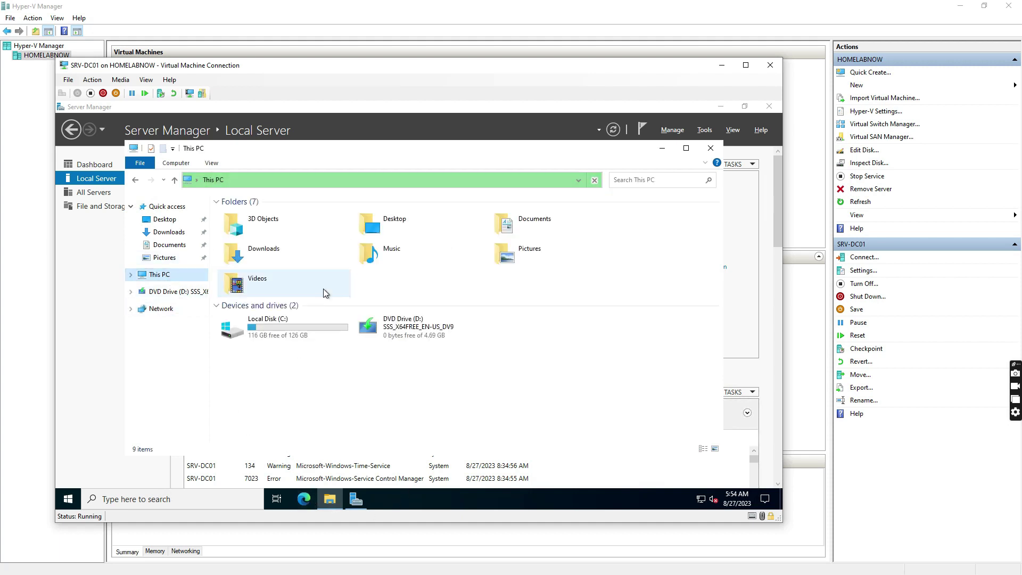
click(106, 255)
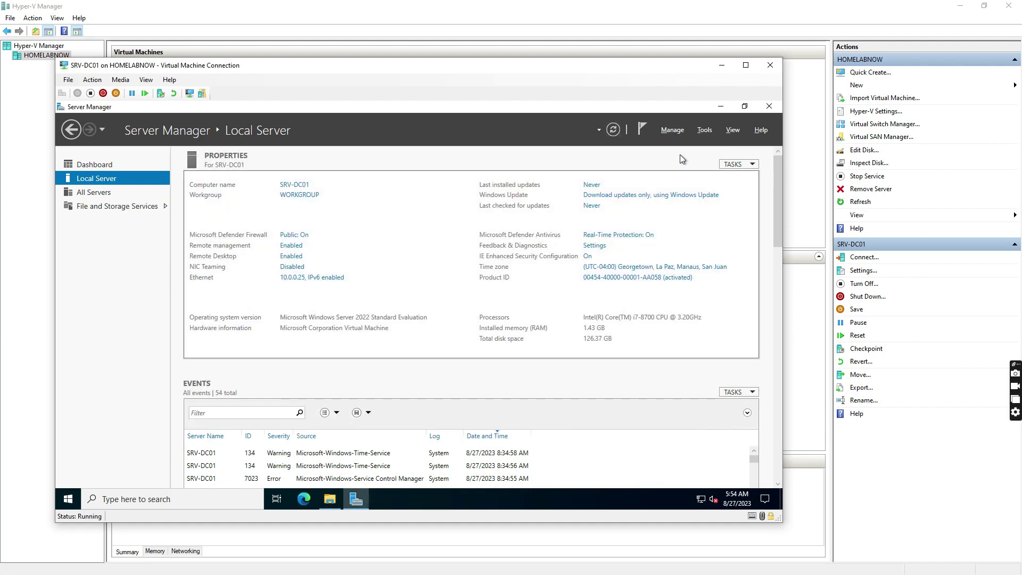
Switch to the host's Command Prompt and ping 10.0.0.25 twice to test the connection through the EXTERNO switch.
key(alt+Tab)
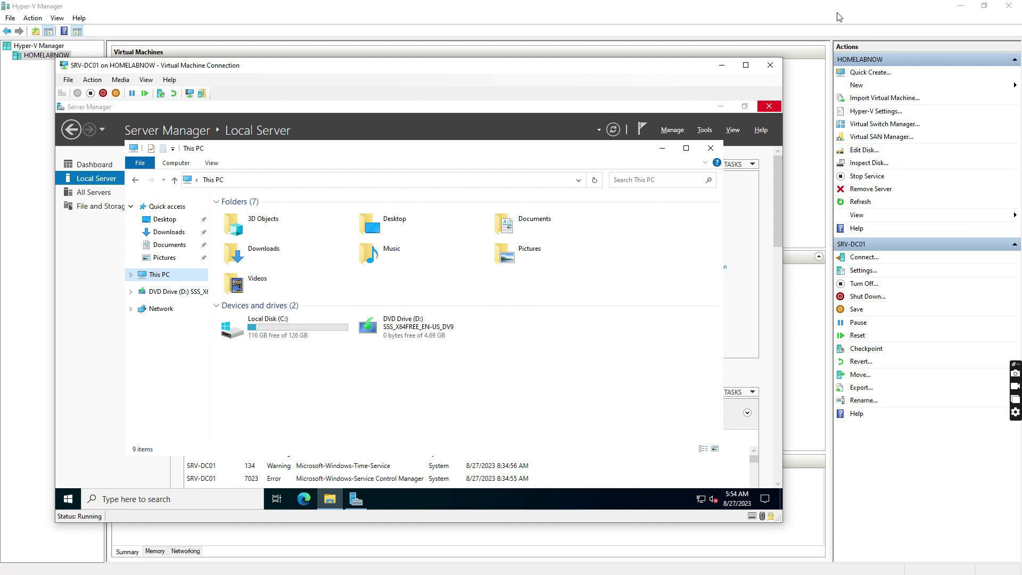
key(alt+Tab)
click(621, 226)
click(493, 329)
key(Up)
key(Return)
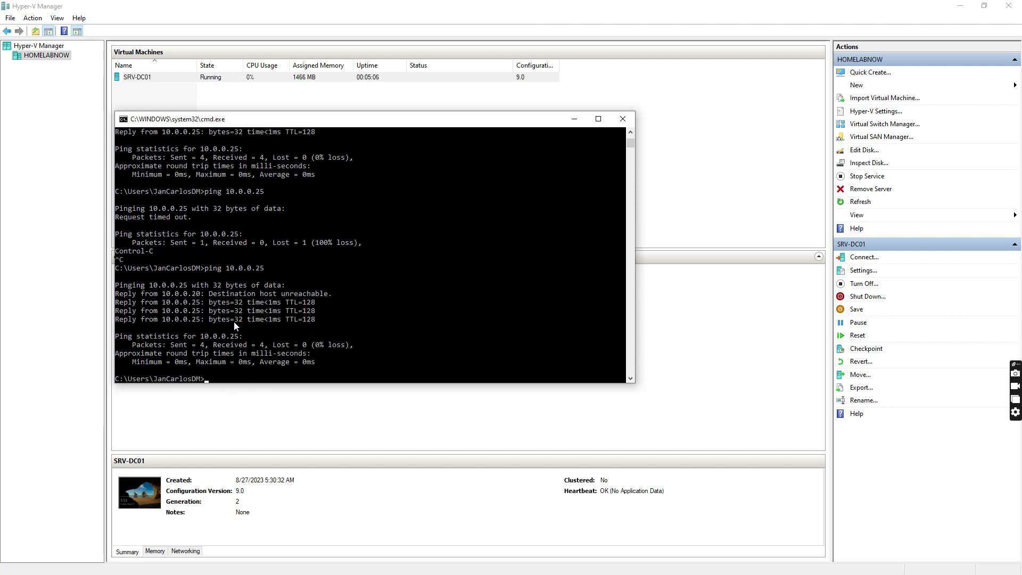
key(Up)
key(Return)
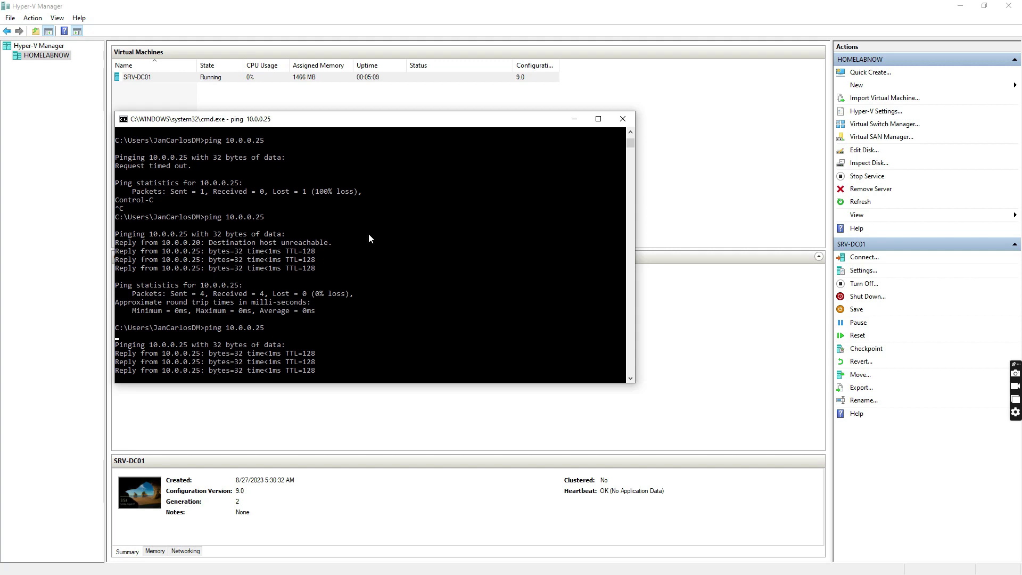
In SRV-DC01, enter a preferred DNS server in the Ethernet adapter's IPv4 properties, save them and close Network Connections.
double_click(148, 78)
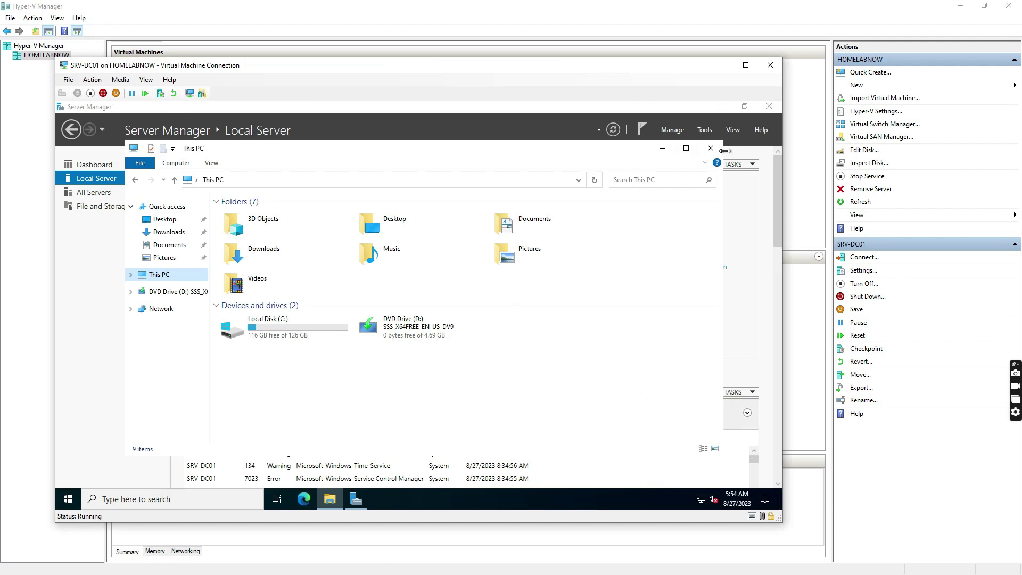
click(710, 148)
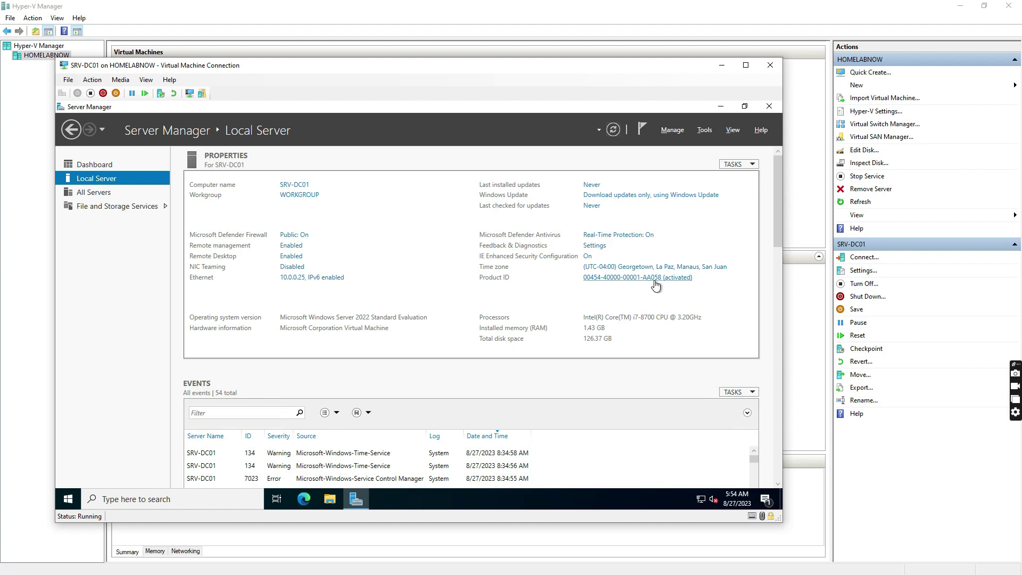
click(299, 278)
right_click(180, 212)
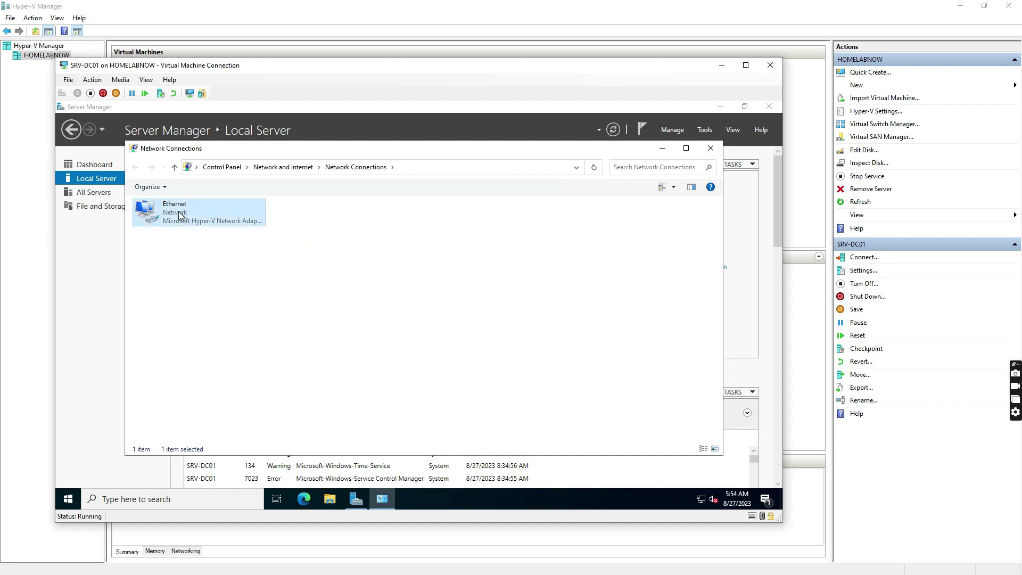
click(212, 313)
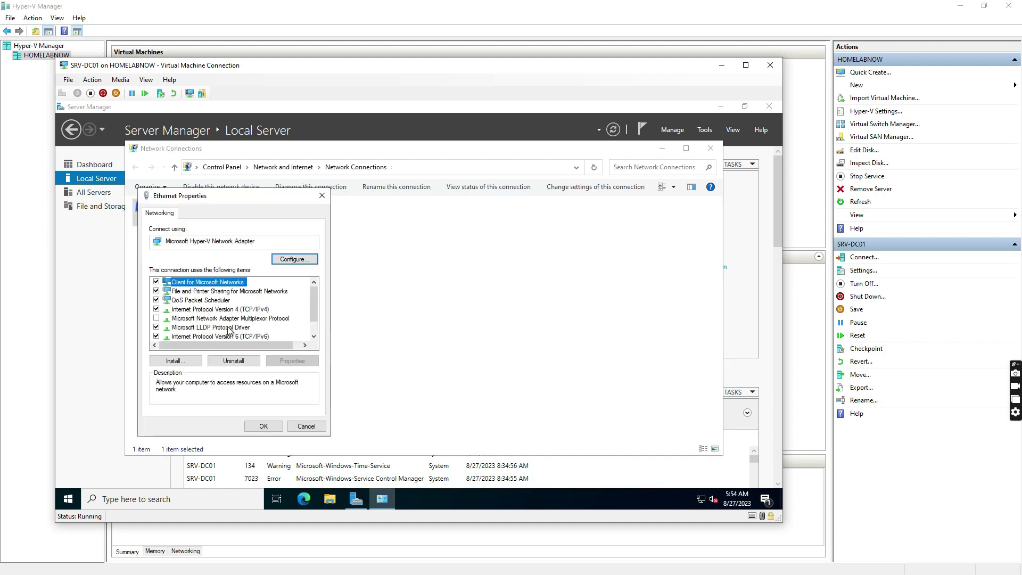
click(243, 310)
click(293, 361)
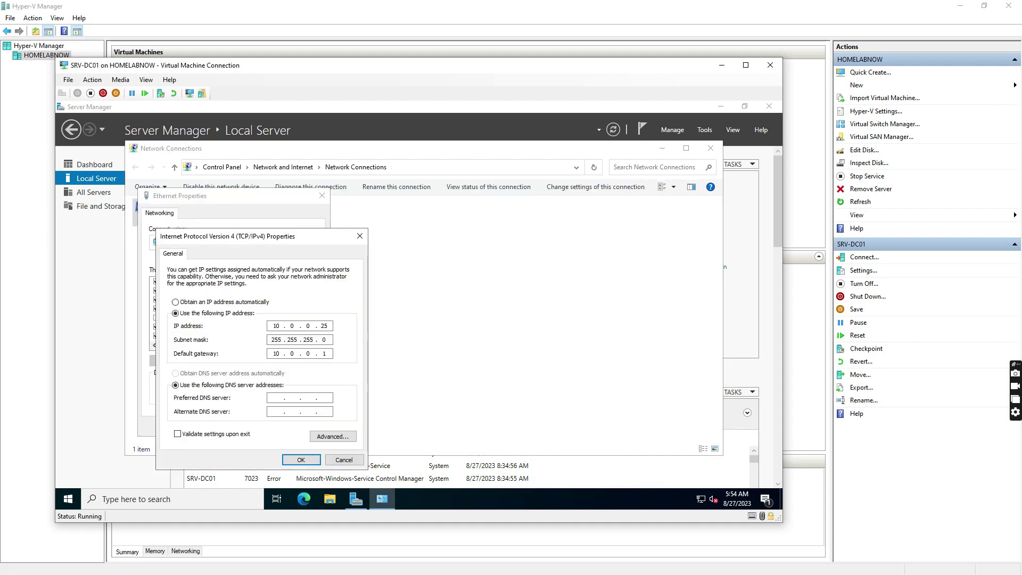
text(83)
click(301, 459)
click(271, 426)
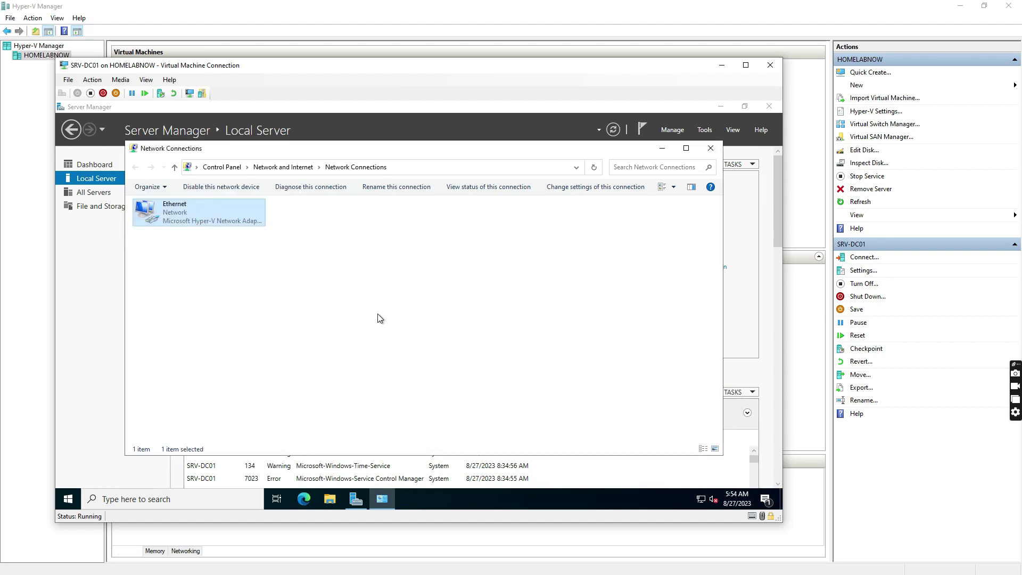
click(708, 149)
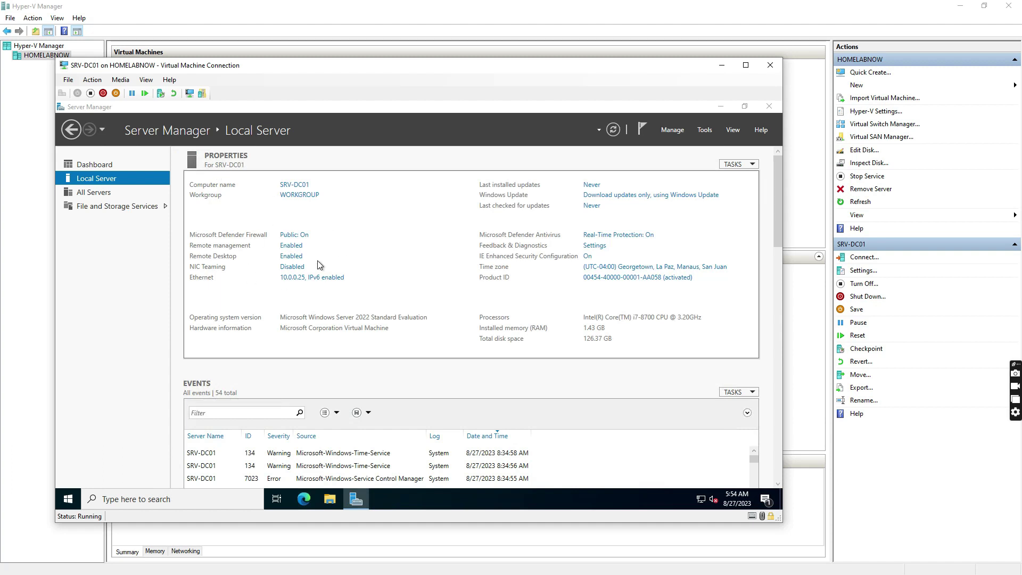
Open Microsoft Edge in the virtual machine and dismiss its first-run setup without signing in.
click(310, 278)
click(303, 499)
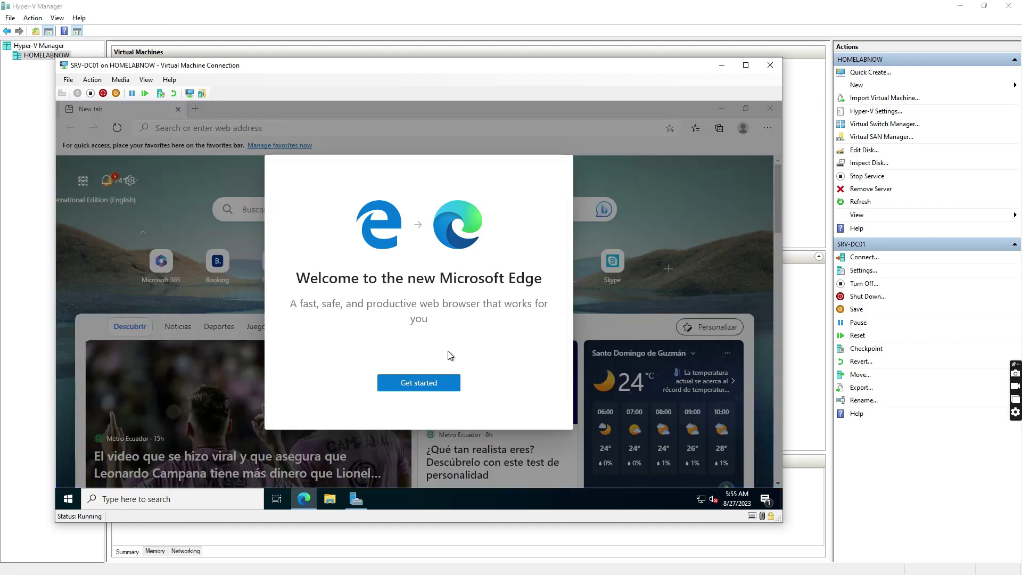
click(429, 382)
click(534, 414)
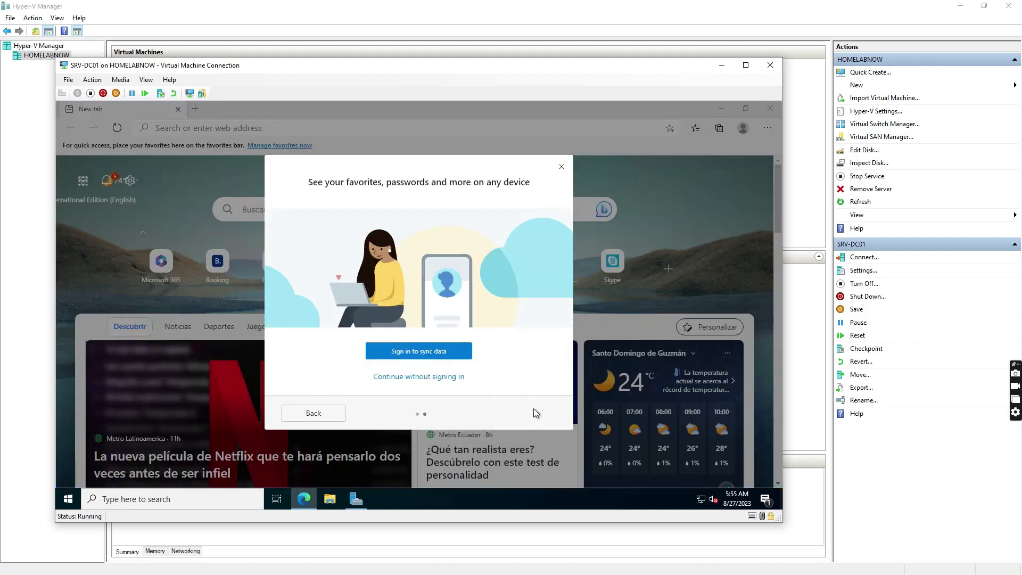
click(561, 167)
scroll(314, 284, down, 5)
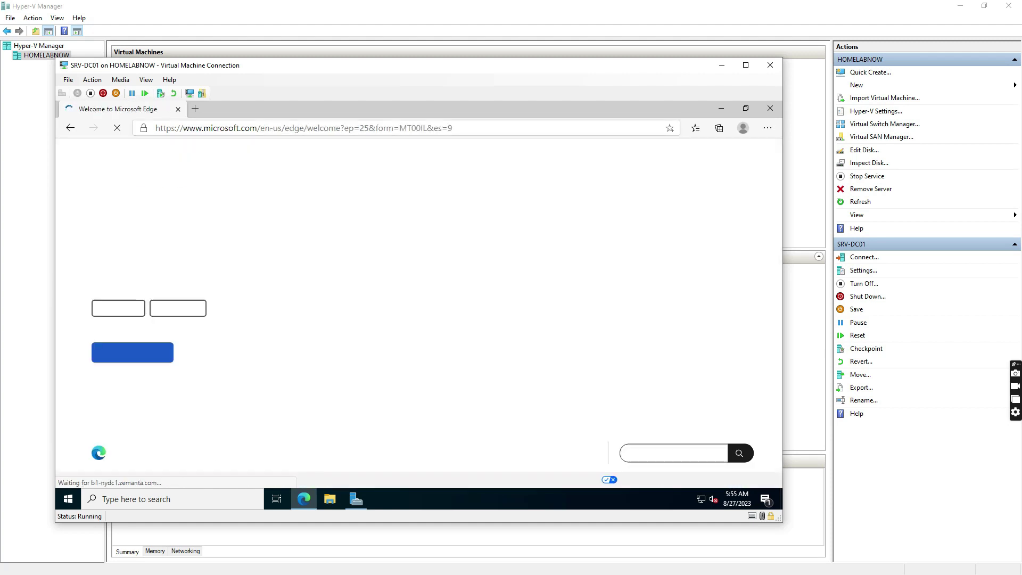
Browse to google.com in Edge to test the virtual machine's Internet access.
click(305, 132)
text(google.)
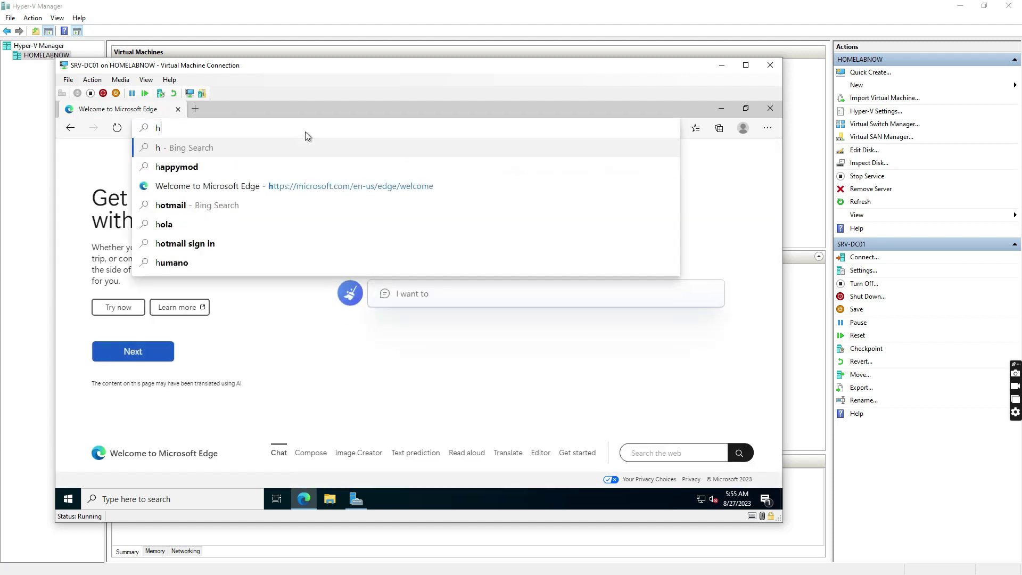
text(com)
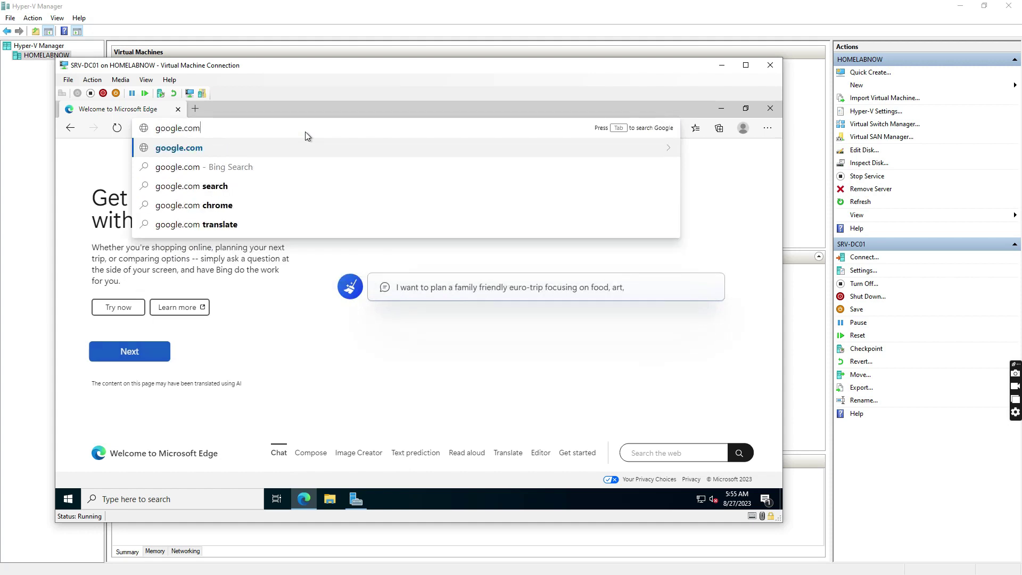
key(Return)
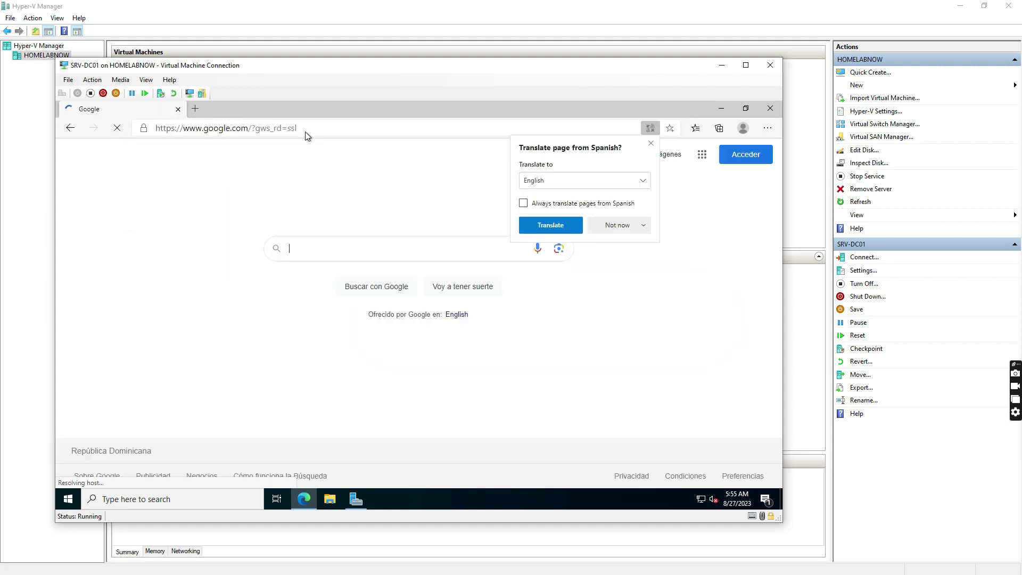
Close the browser in the virtual machine, minimize its connection window and deselect SRV-DC01 in Hyper-V Manager.
click(775, 107)
click(775, 107)
click(722, 69)
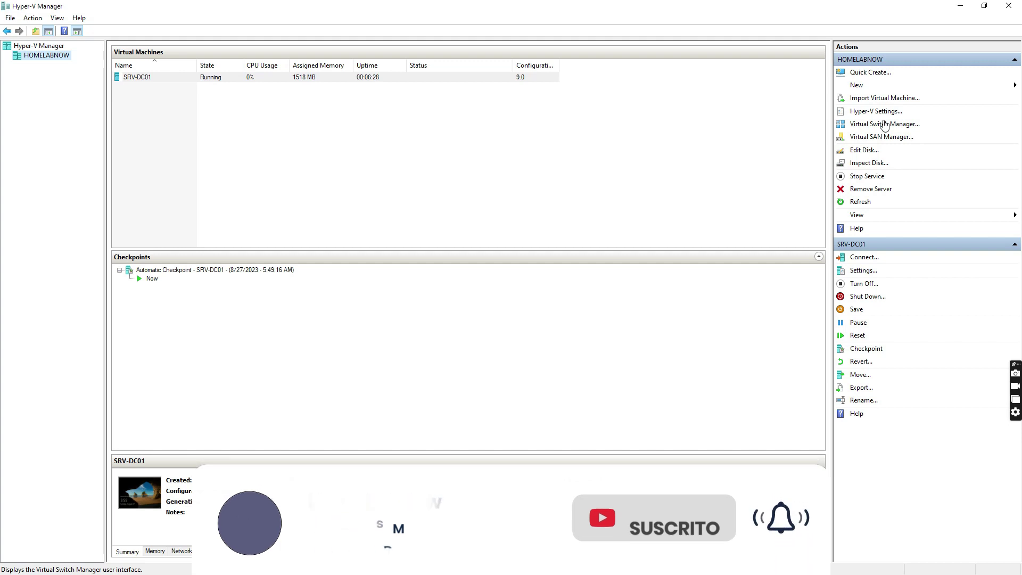
click(330, 134)
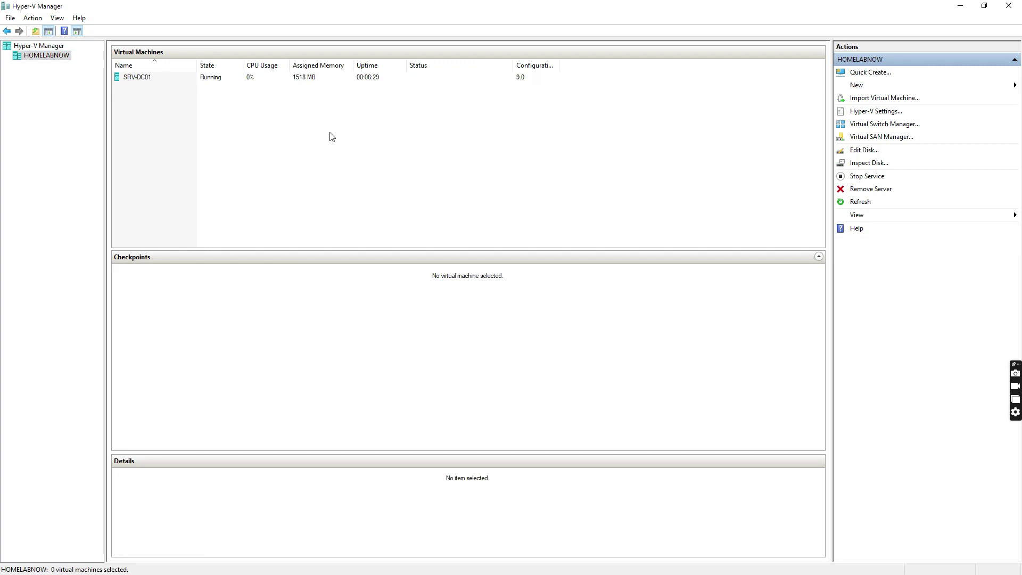